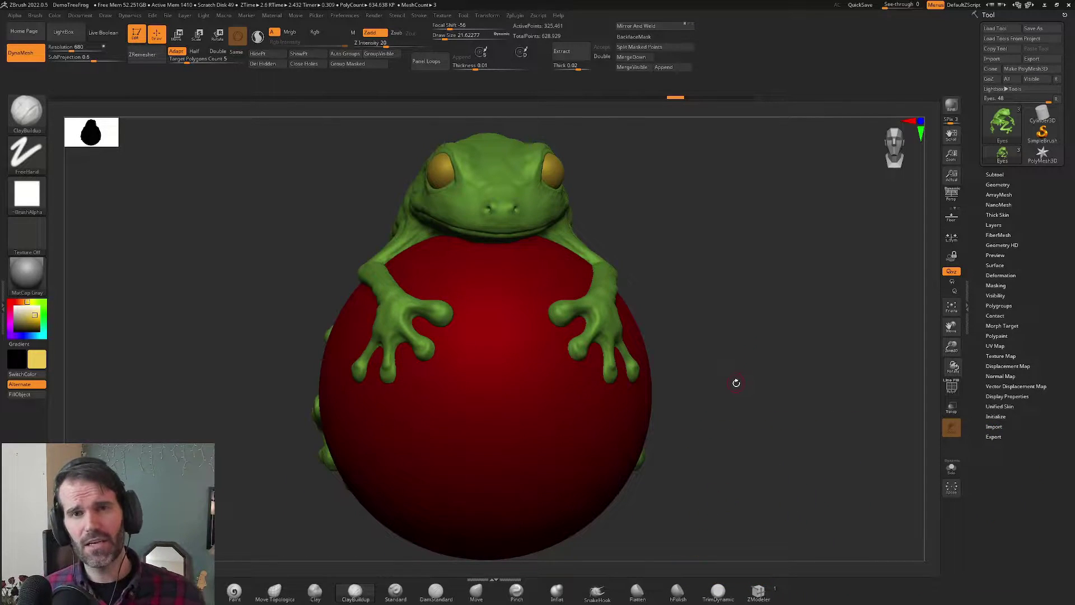
mouse_move(737, 373)
mouse_down()
mouse_move(730, 362)
mouse_move(747, 367)
mouse_up()
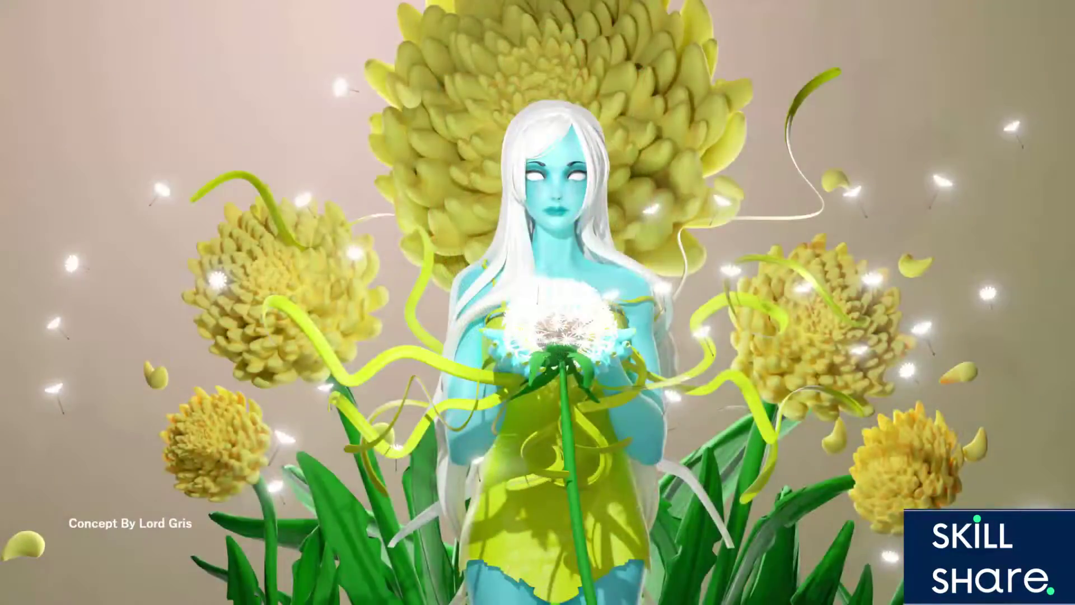
drag(659, 335, 643, 289)
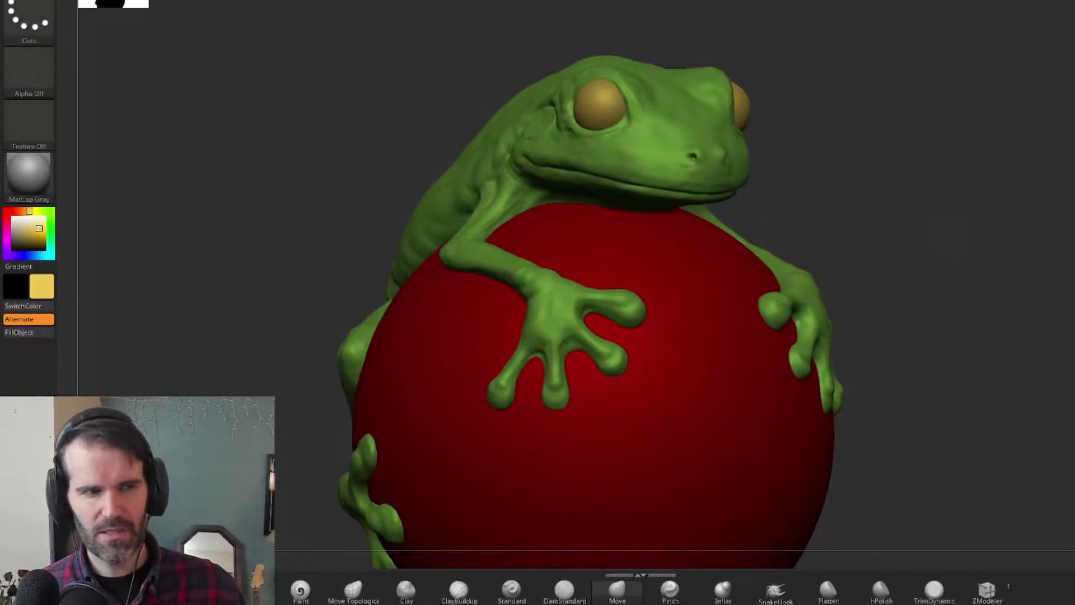
Step: Load the DemoTreeFrog sample project from the DemoProjects folder in LightBox
click(76, 34)
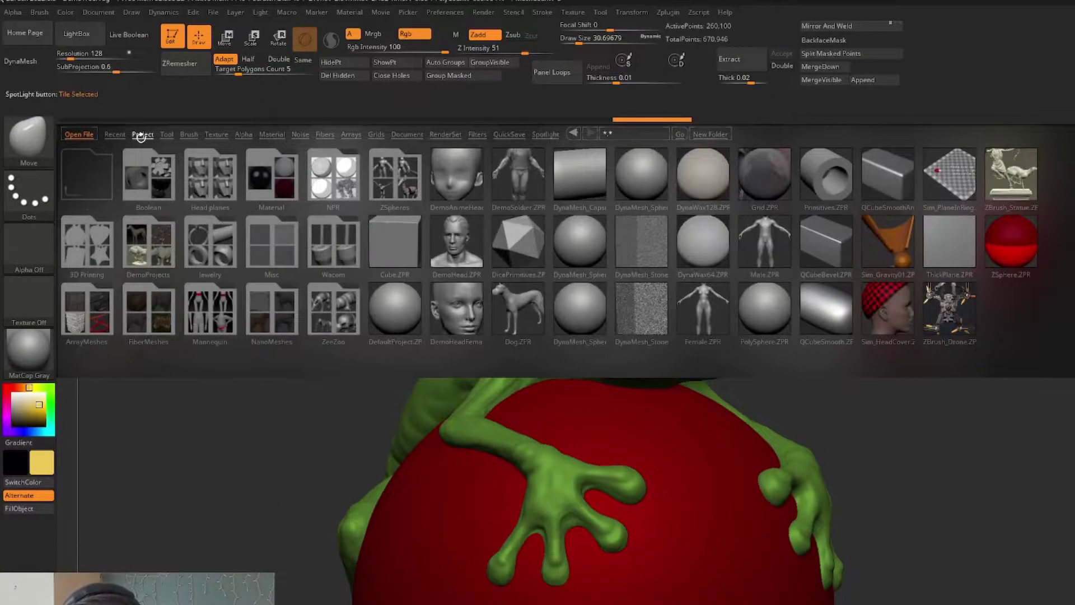
click(151, 246)
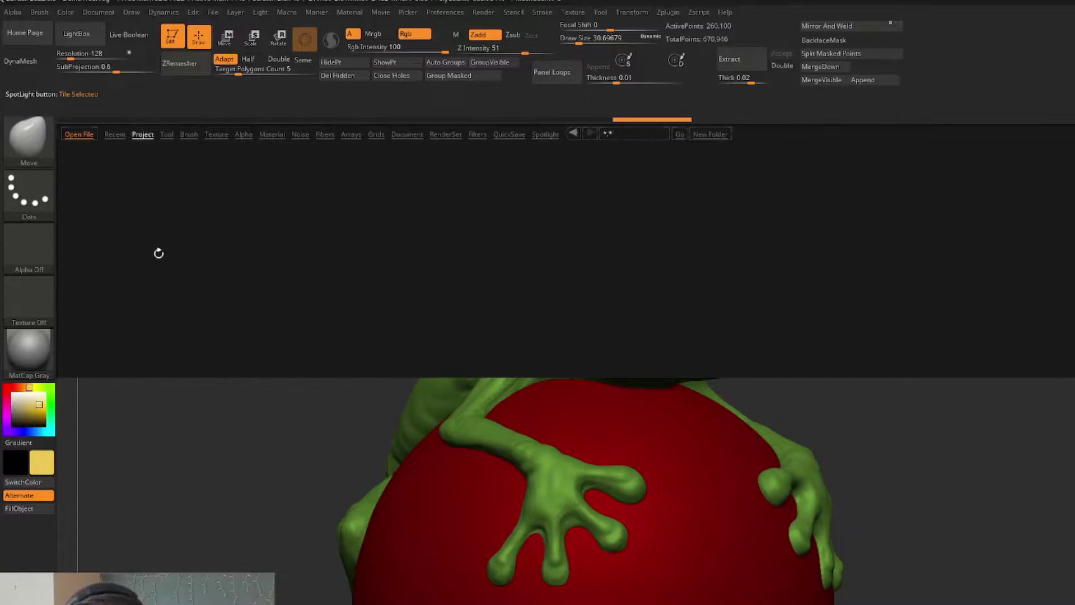
drag(212, 246, 186, 244)
double_click(187, 249)
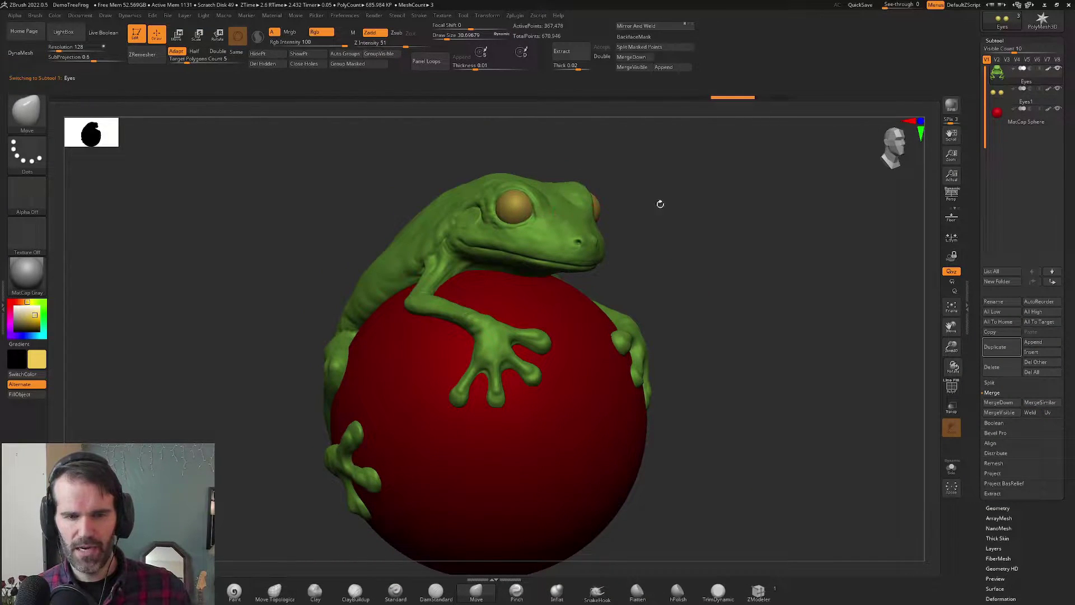
Step: Show the frog's wireframe and bring its head up close to view the polygons
drag(660, 204, 750, 244)
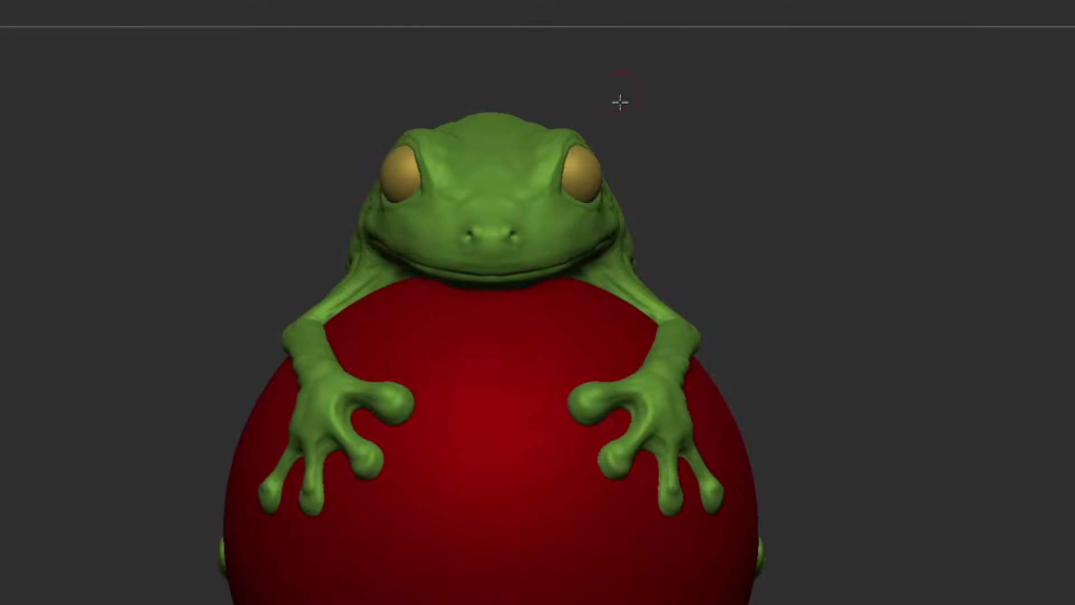
drag(619, 96, 638, 117)
mouse_move(595, 170)
mouse_down()
mouse_move(681, 134)
mouse_move(576, 167)
mouse_up()
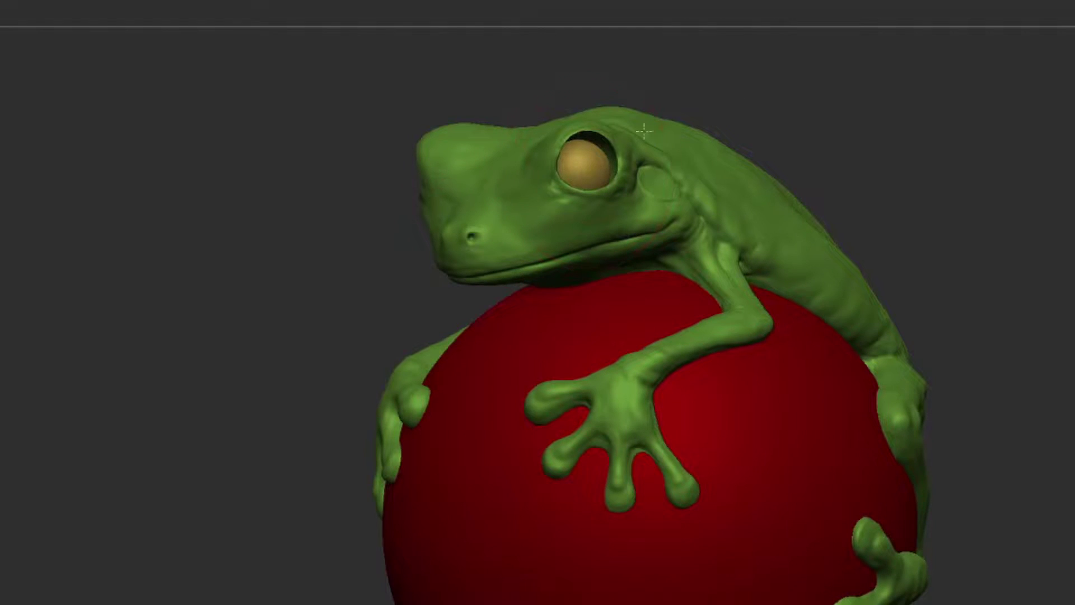
drag(744, 137, 787, 109)
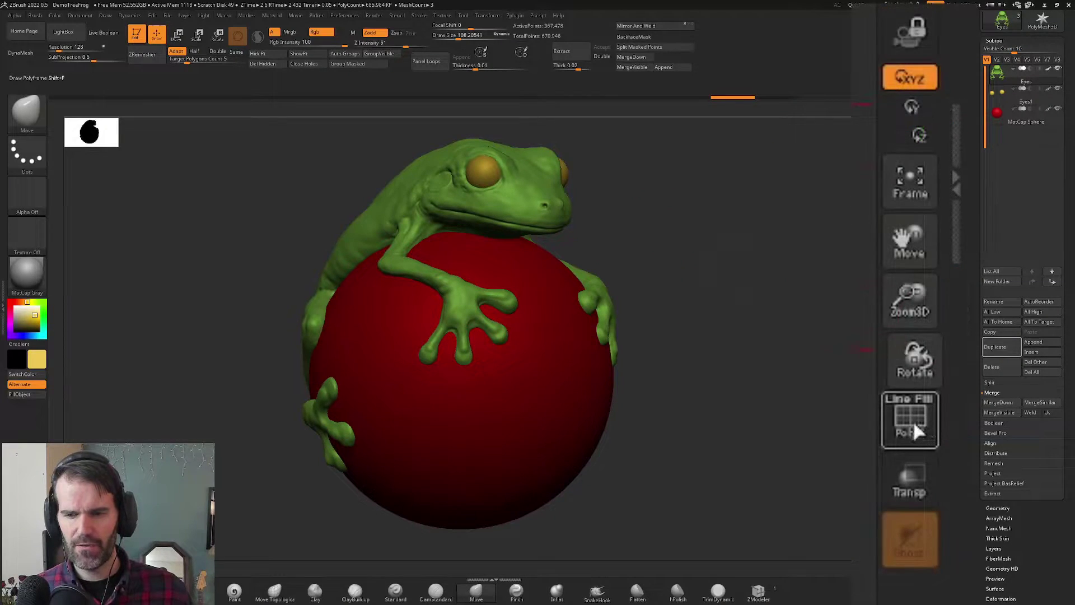
click(910, 429)
alt+drag(721, 302, 785, 403)
alt+drag(691, 269, 761, 395)
drag(1016, 428, 739, 232)
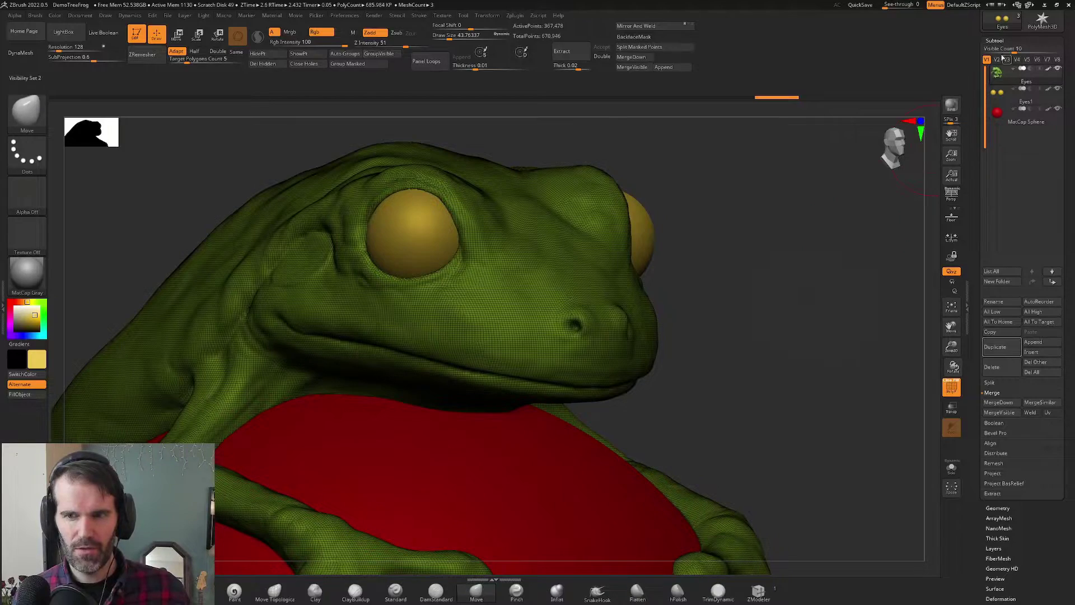
Step: Open the DynaMesh settings for the frog body in the Geometry section
click(997, 43)
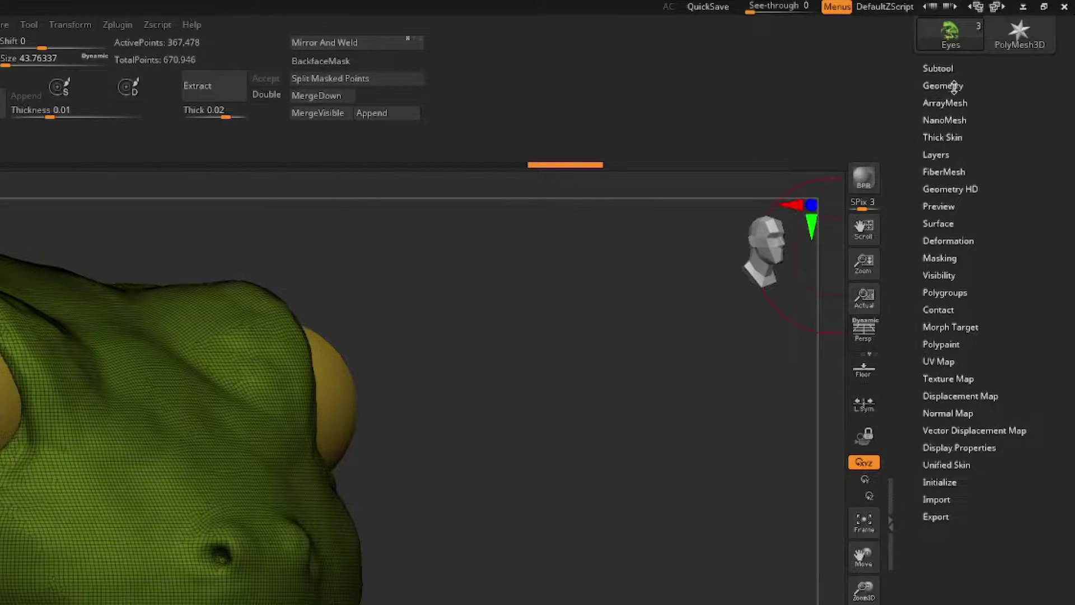
click(946, 86)
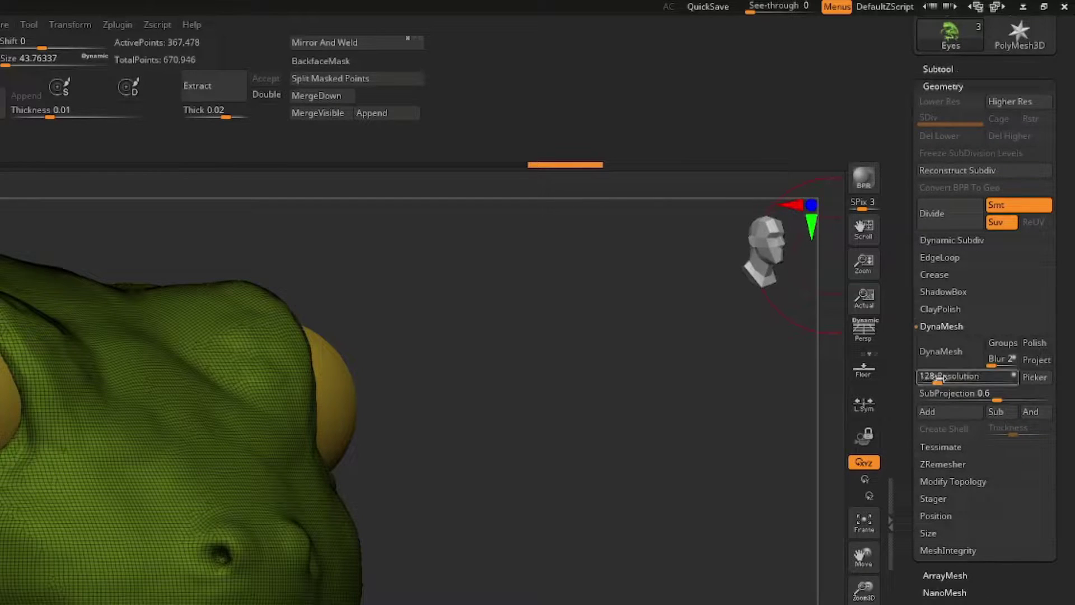
click(940, 327)
click(941, 327)
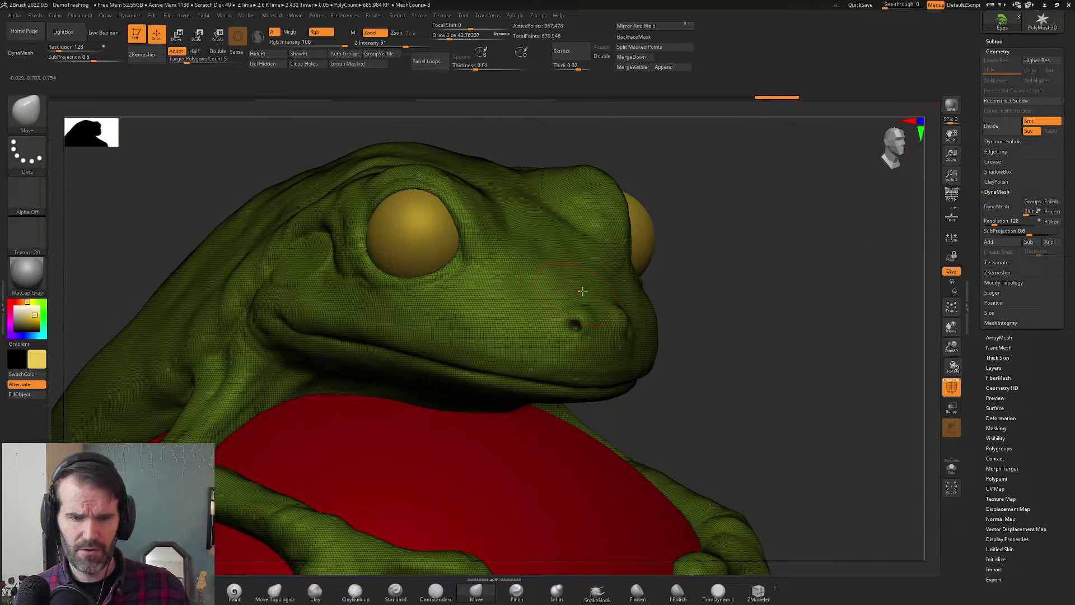
drag(699, 255, 818, 329)
alt+drag(741, 308, 765, 301)
right_drag(786, 307, 821, 297)
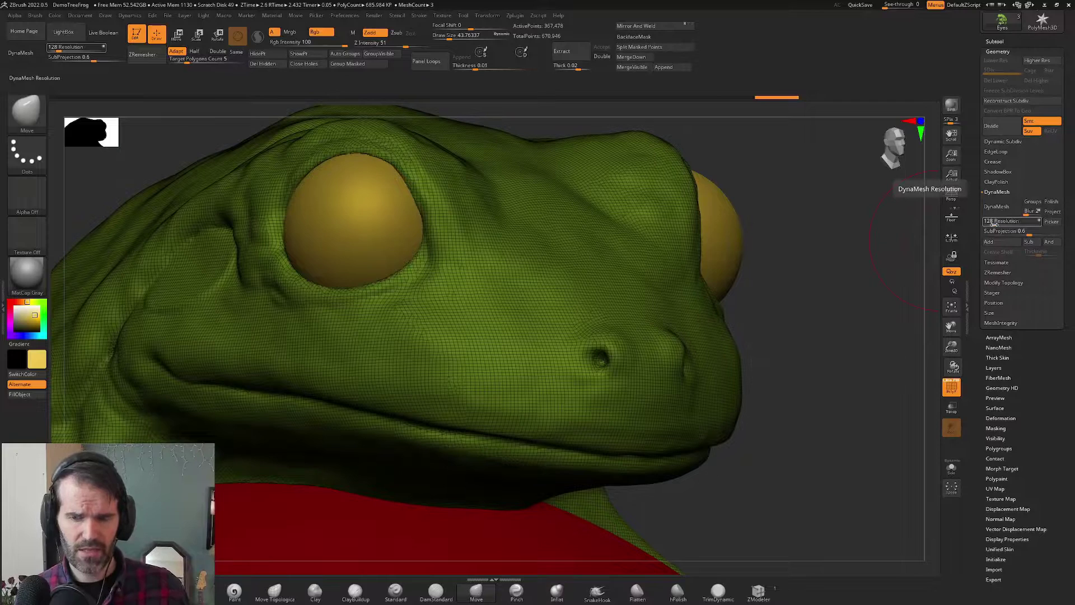
Step: Convert the frog body to a DynaMesh at resolution 488
mouse_move(842, 263)
ctrl+right_down()
mouse_move(845, 276)
mouse_move(855, 254)
mouse_move(792, 261)
mouse_move(816, 250)
ctrl+right_up()
mouse_move(743, 242)
alt+right_down()
mouse_move(731, 281)
mouse_move(778, 277)
alt+right_up()
mouse_move(779, 278)
alt+right_down()
mouse_move(703, 335)
mouse_move(732, 331)
mouse_move(725, 352)
alt+right_up()
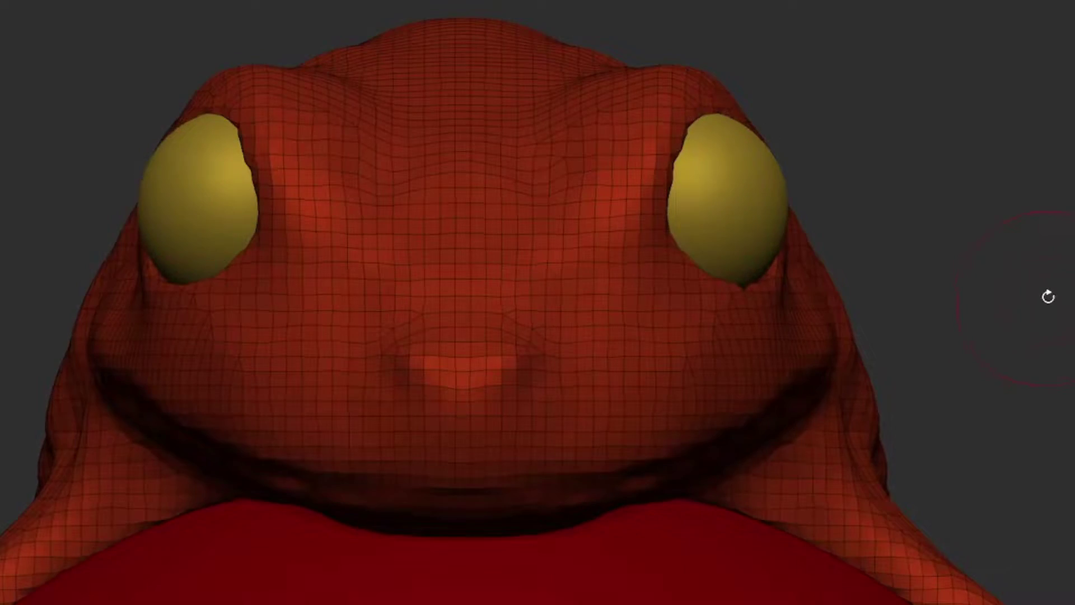
mouse_move(1047, 296)
right_down()
mouse_move(987, 300)
mouse_move(1064, 303)
right_up()
mouse_move(677, 342)
right_down()
mouse_move(981, 350)
mouse_move(888, 358)
mouse_move(969, 355)
mouse_move(895, 300)
mouse_move(898, 231)
right_up()
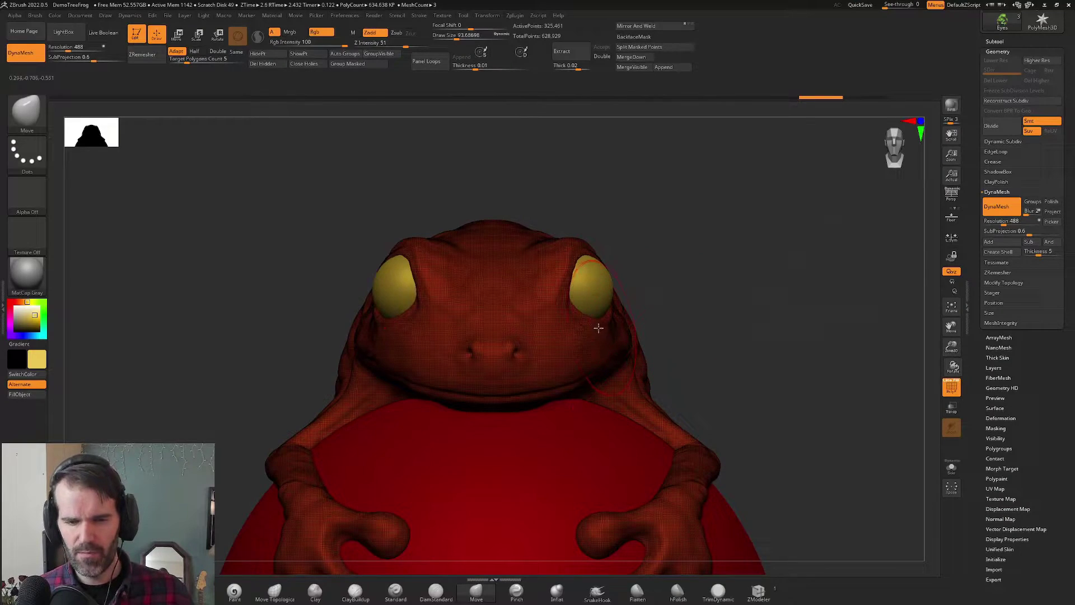
Step: Stretch the frog's cheeks far outward and its brow ridges upward with the Move brush
drag(598, 328, 860, 271)
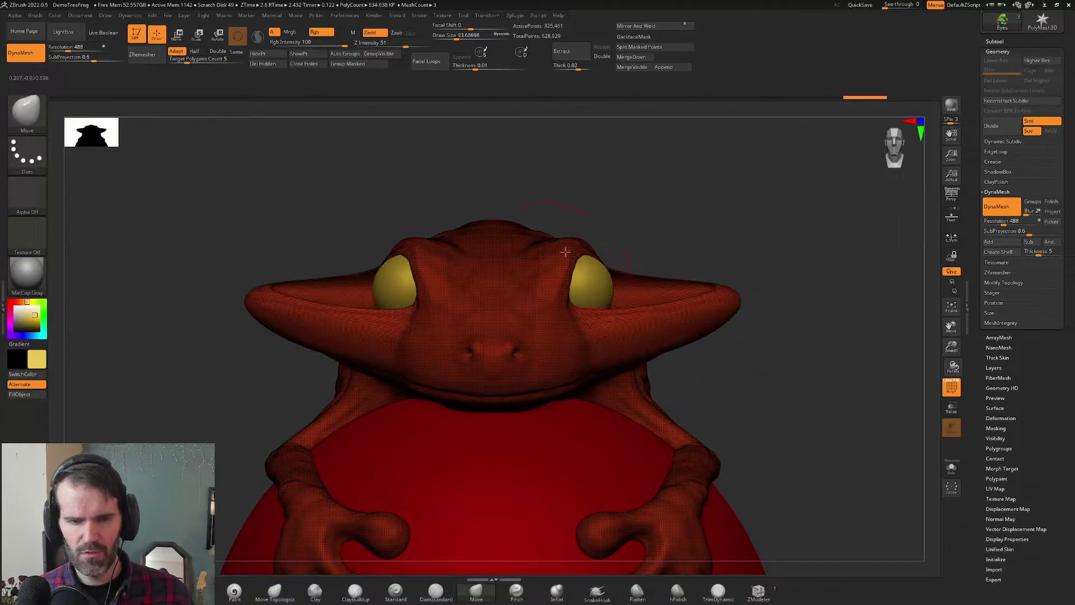
drag(567, 254, 527, 93)
drag(643, 347, 707, 392)
drag(723, 316, 789, 307)
drag(699, 344, 722, 347)
drag(656, 336, 694, 384)
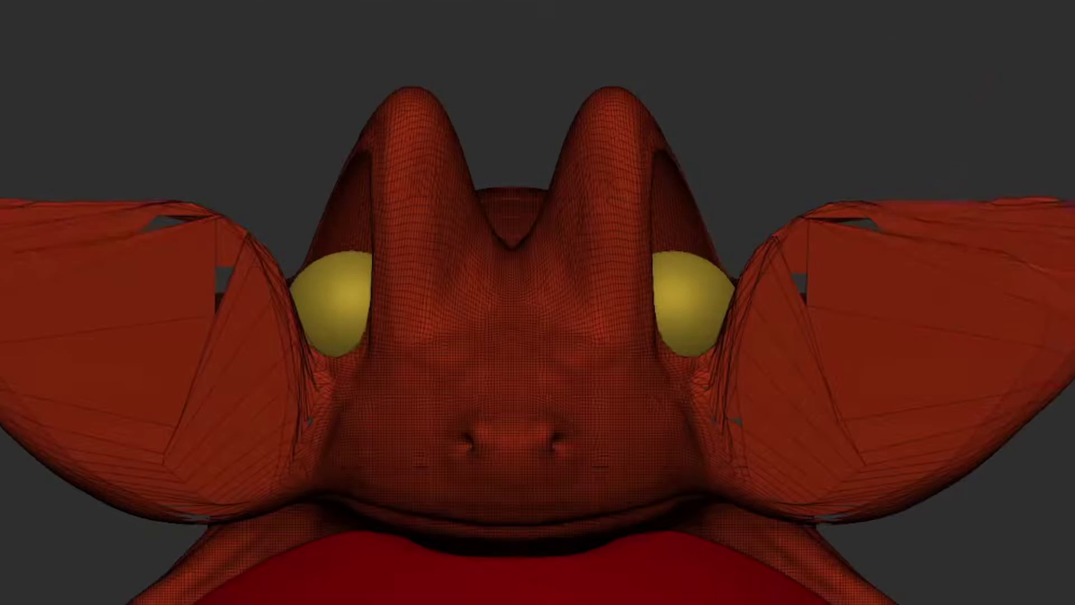
mouse_move(786, 182)
mouse_down()
mouse_move(809, 224)
mouse_move(795, 193)
mouse_up()
Step: Remesh the stretched frog with DynaMesh to even out the polygons on the pulled-out cheeks
ctrl+right_drag(949, 224, 1018, 272)
mouse_move(950, 284)
shift+mouse_down()
mouse_move(864, 303)
mouse_move(844, 276)
mouse_move(1010, 215)
shift+mouse_up()
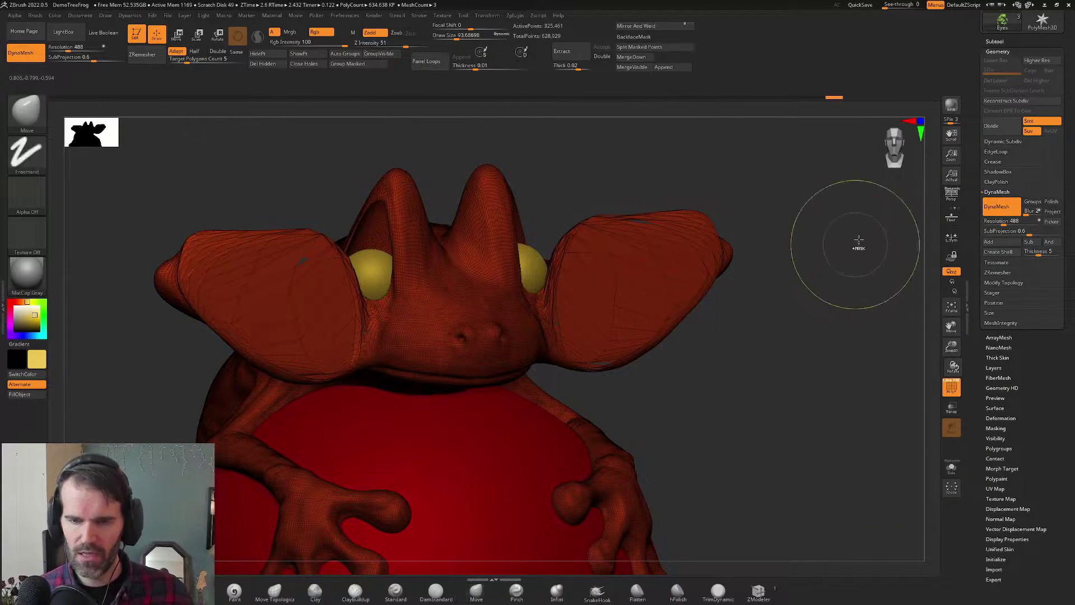
ctrl+drag(871, 228, 759, 358)
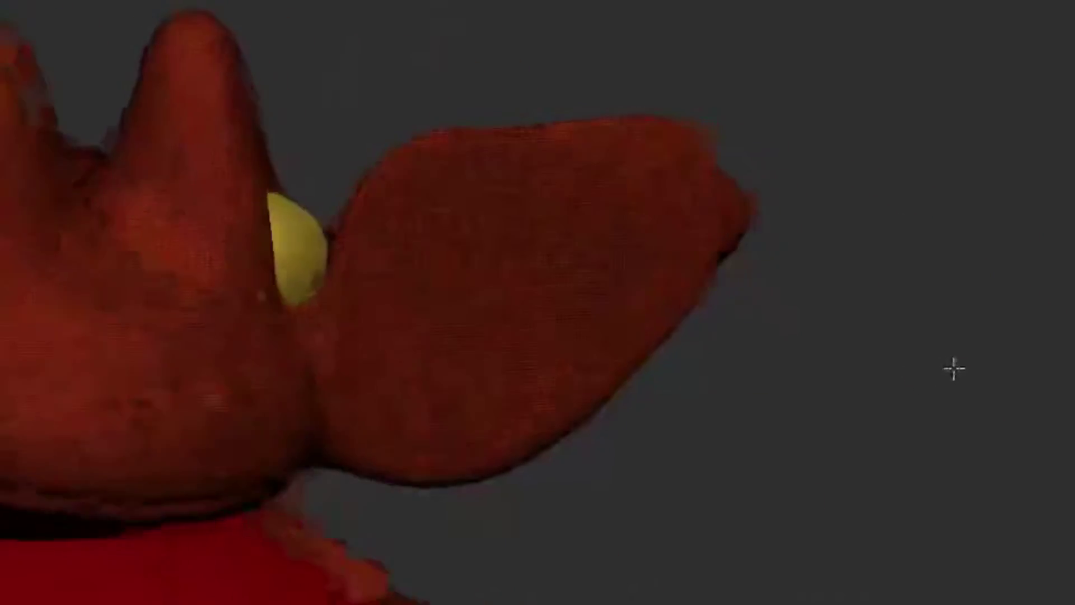
drag(954, 369, 909, 376)
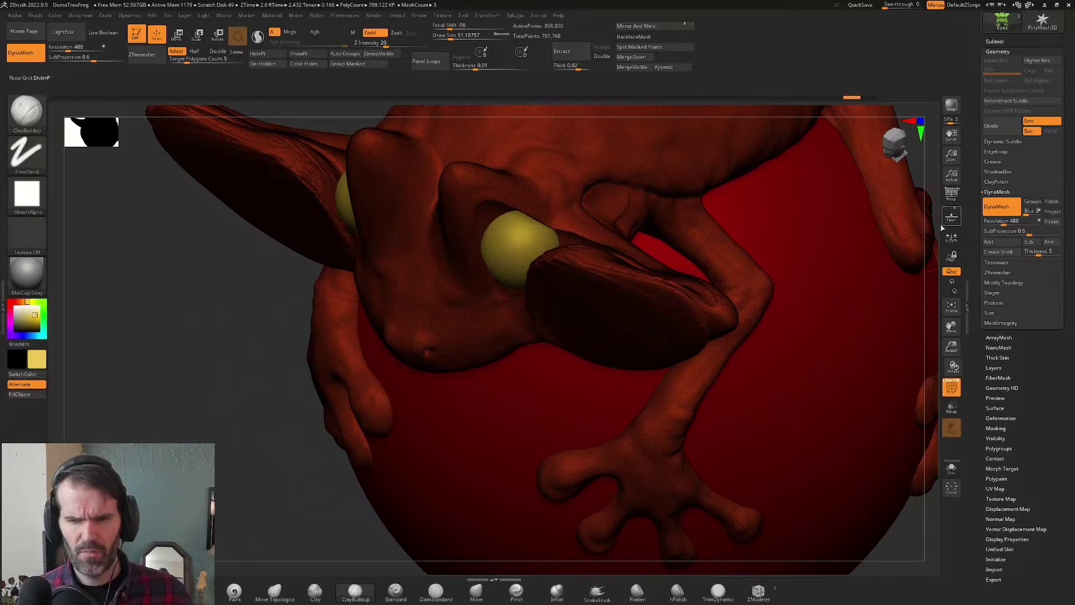
Step: Inflate the torn overlapping edge behind the stretched cheek with the Inflat brush and remesh the frog with DynaMesh
mouse_move(936, 206)
alt+mouse_down()
mouse_move(970, 324)
mouse_move(760, 329)
alt+mouse_up()
right_drag(930, 276, 677, 371)
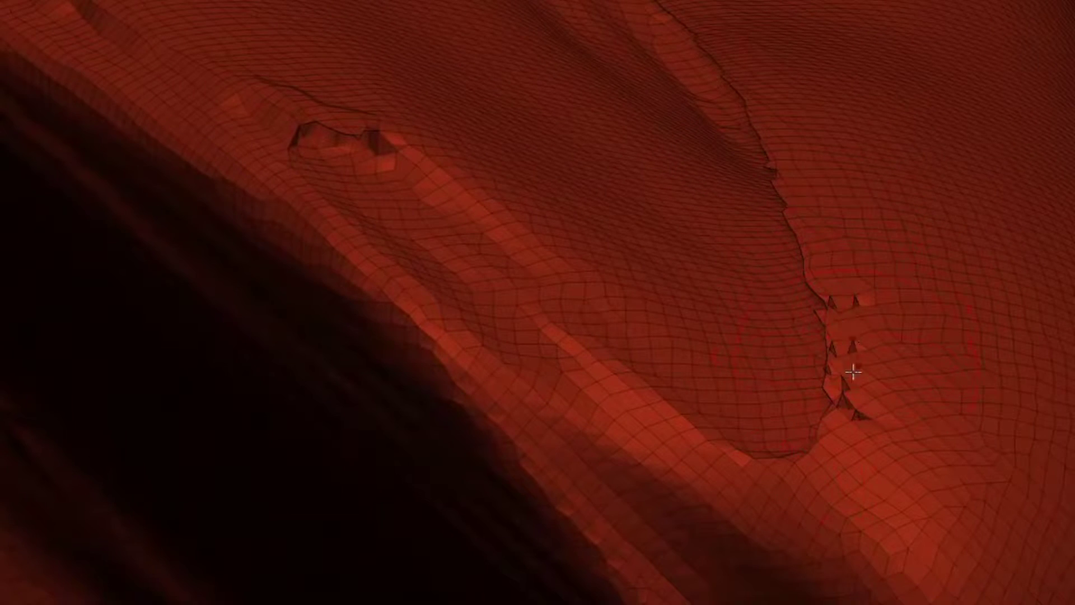
key(s)
drag(867, 335, 851, 335)
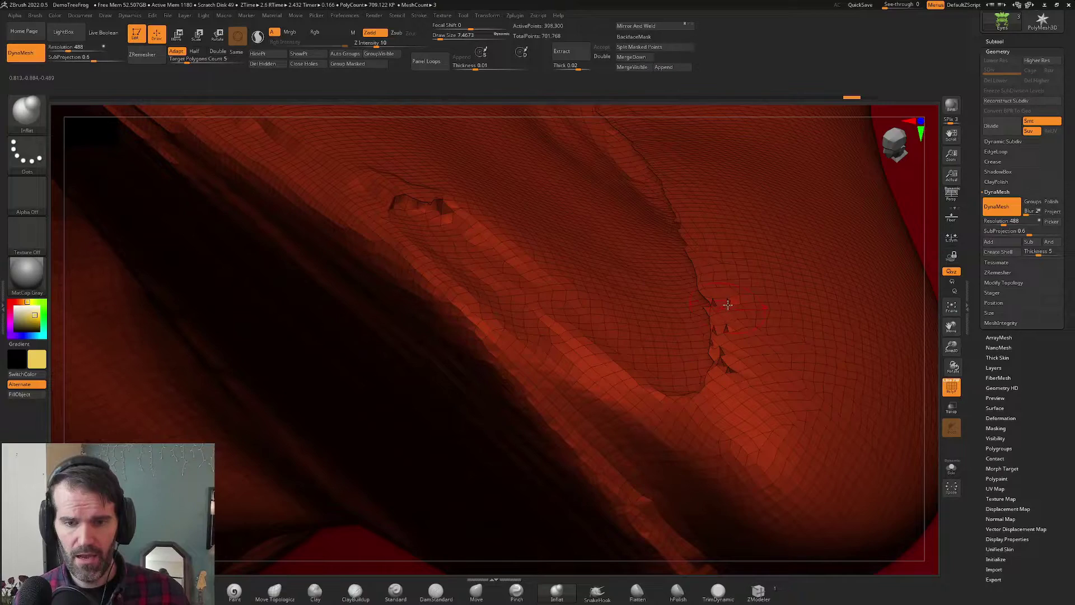
key(s)
drag(721, 306, 733, 306)
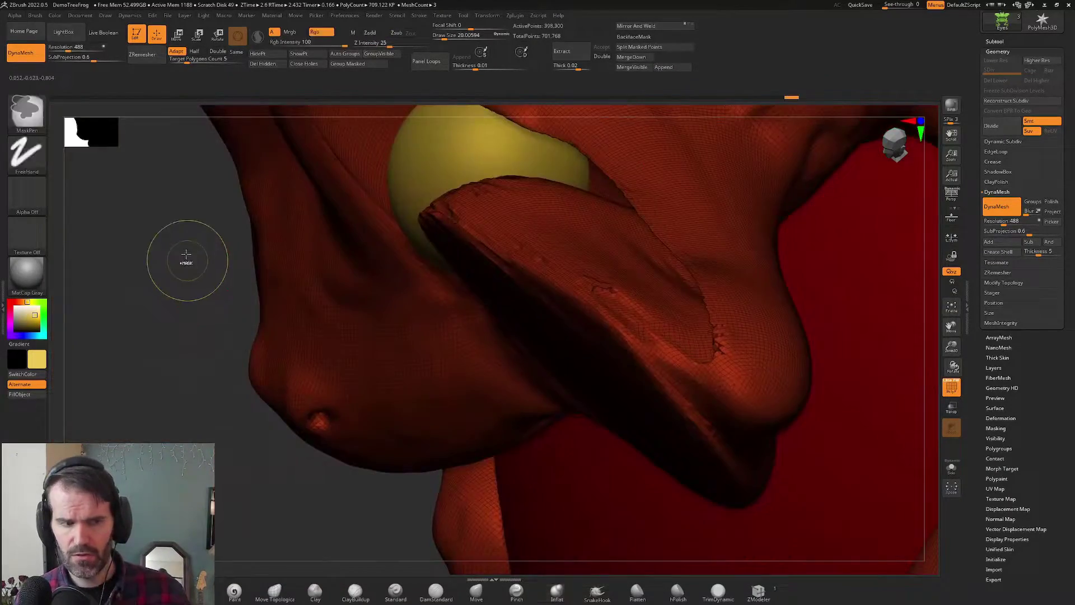
mouse_move(194, 238)
ctrl+mouse_down()
mouse_move(158, 325)
mouse_move(128, 324)
ctrl+mouse_up()
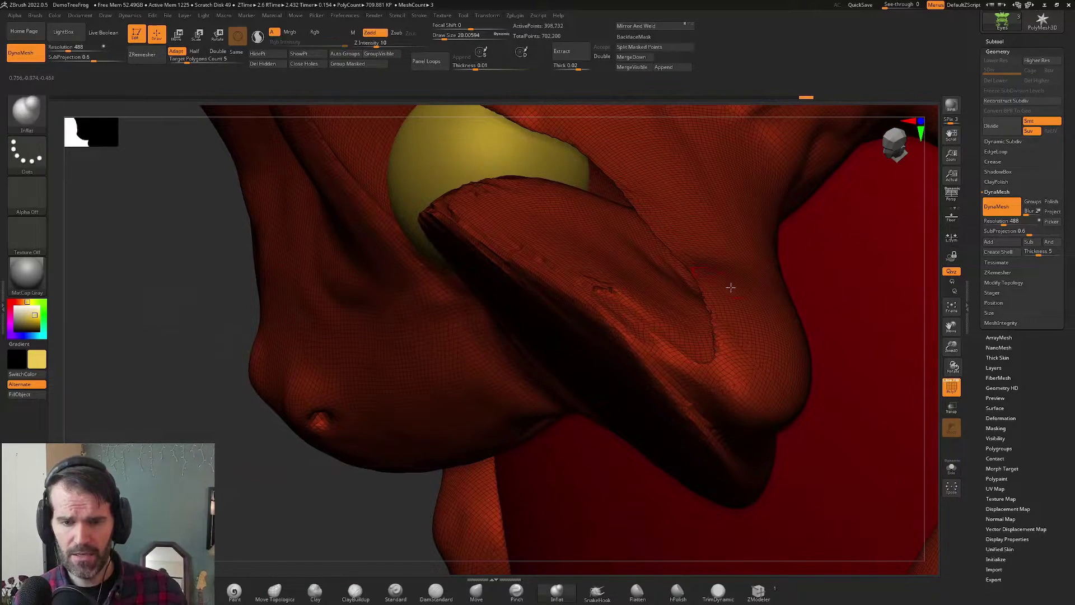
Step: Undo the frog's stretched and inflated shapes and hide the wireframe
drag(935, 274, 751, 309)
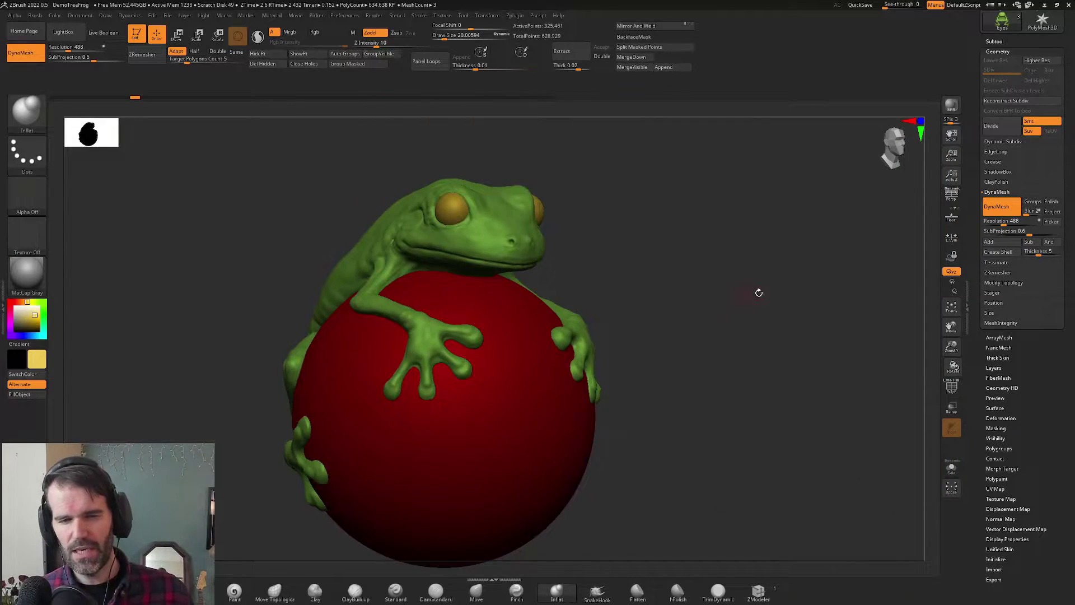
mouse_move(745, 291)
mouse_down()
mouse_move(699, 282)
mouse_move(696, 327)
mouse_up()
Step: Set the DynaMesh resolution to 48 and display the frog's wireframe with the Inflat brush active
drag(1005, 223, 975, 227)
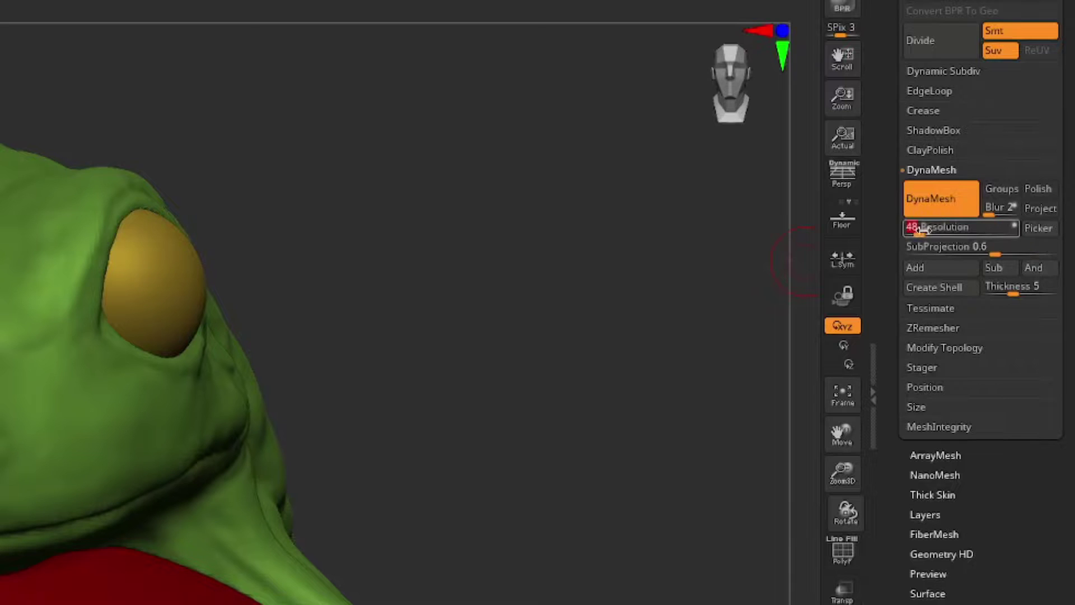
click(843, 549)
key(b)
key(i)
key(n)
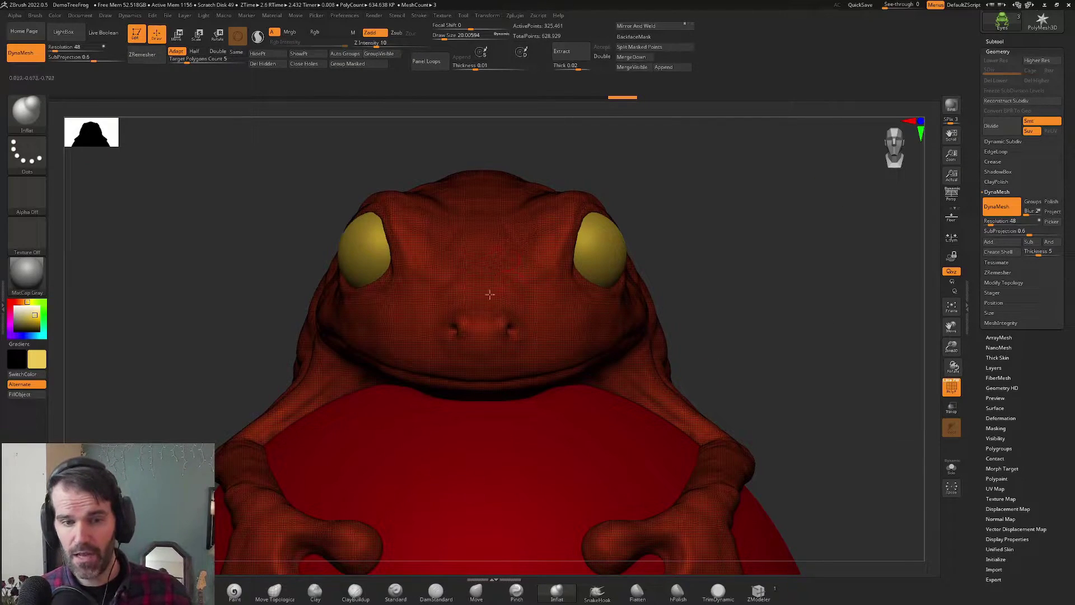
Step: Remesh the frog body with DynaMesh at the low resolution of 48 and view the blocky head
mouse_move(723, 255)
mouse_down()
mouse_move(739, 250)
mouse_move(715, 250)
mouse_move(727, 252)
mouse_up()
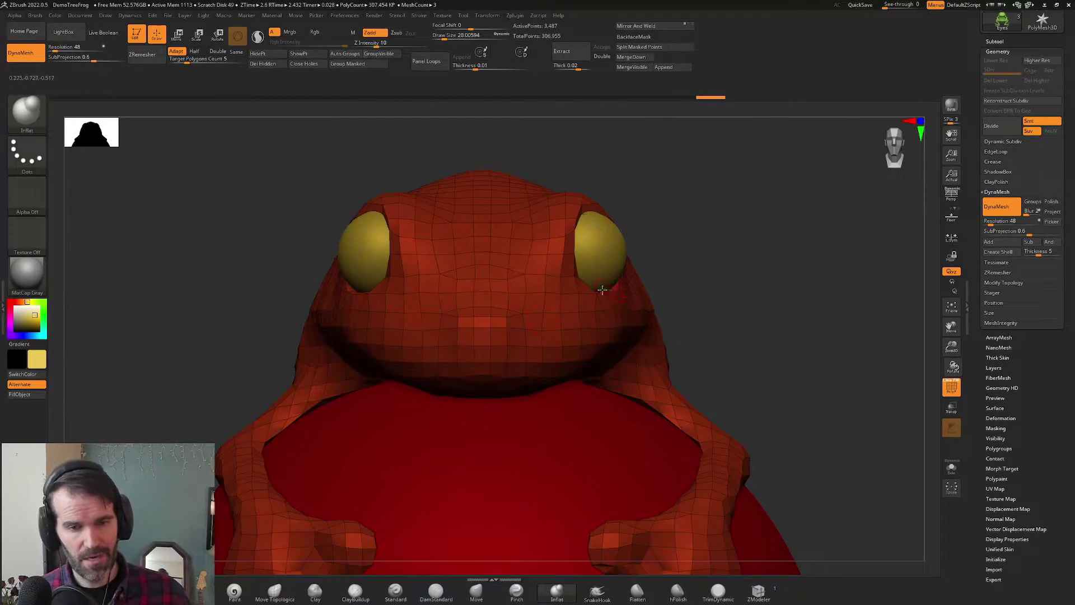
drag(683, 297, 808, 280)
mouse_move(808, 280)
right_down()
mouse_move(775, 300)
mouse_move(811, 293)
right_up()
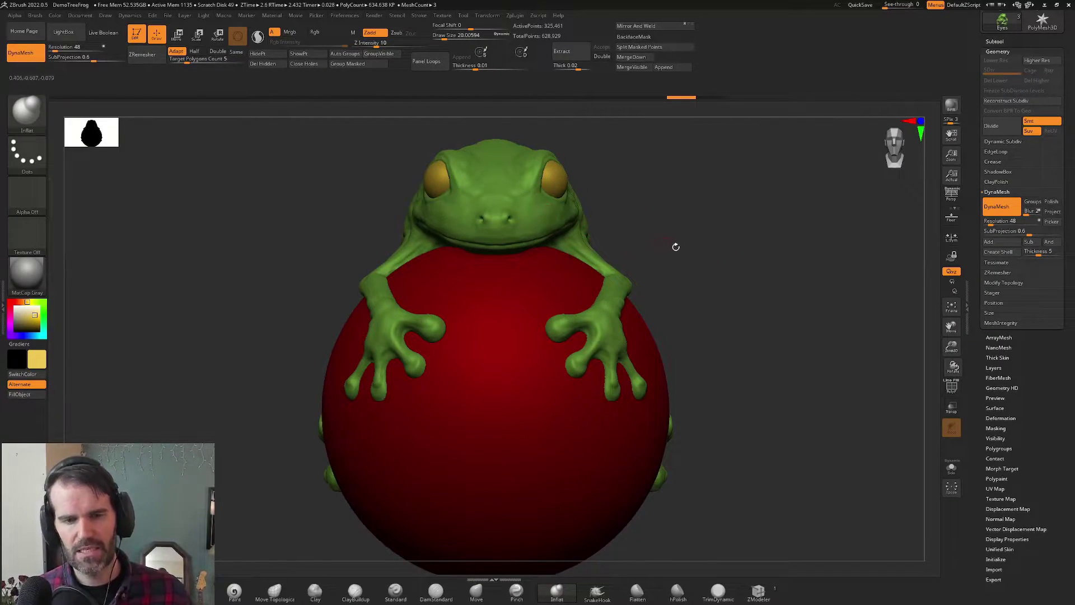
Step: Open the subtool list and select the frog body subtool
drag(674, 246, 722, 250)
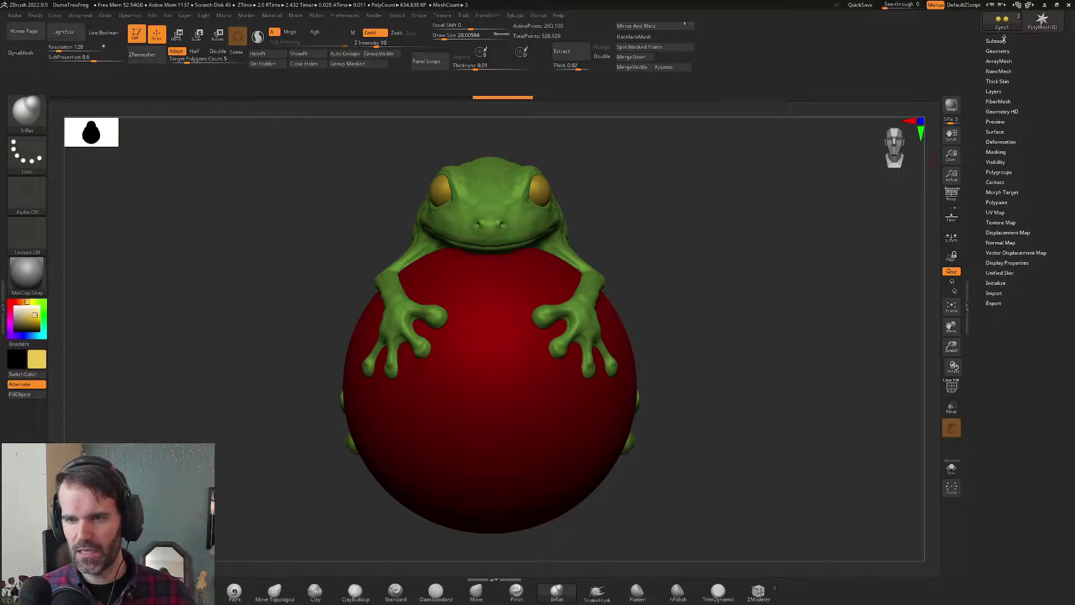
click(995, 41)
click(1003, 118)
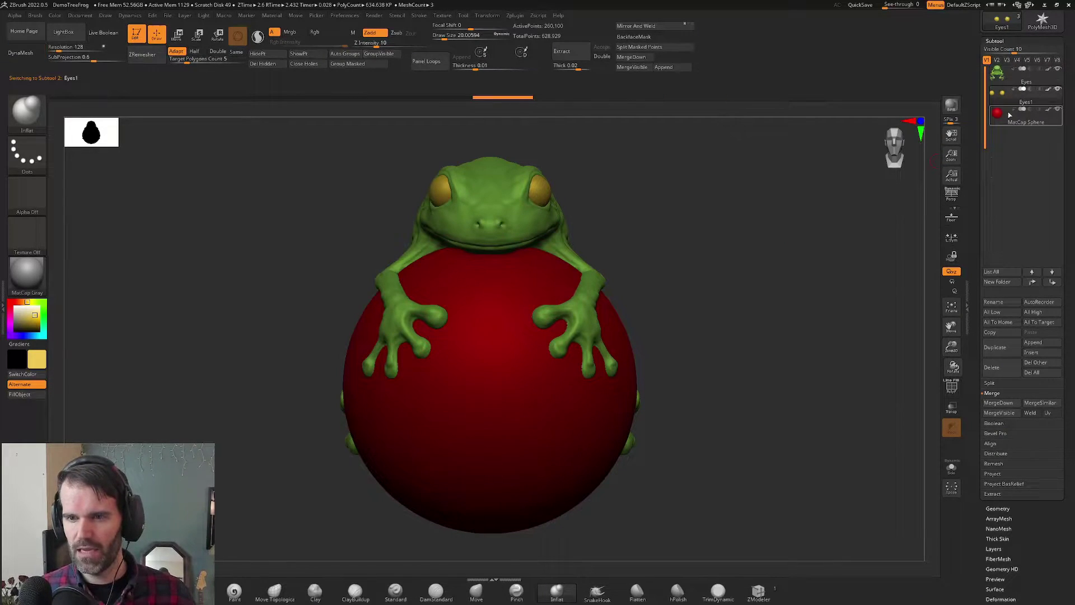
mouse_move(1004, 121)
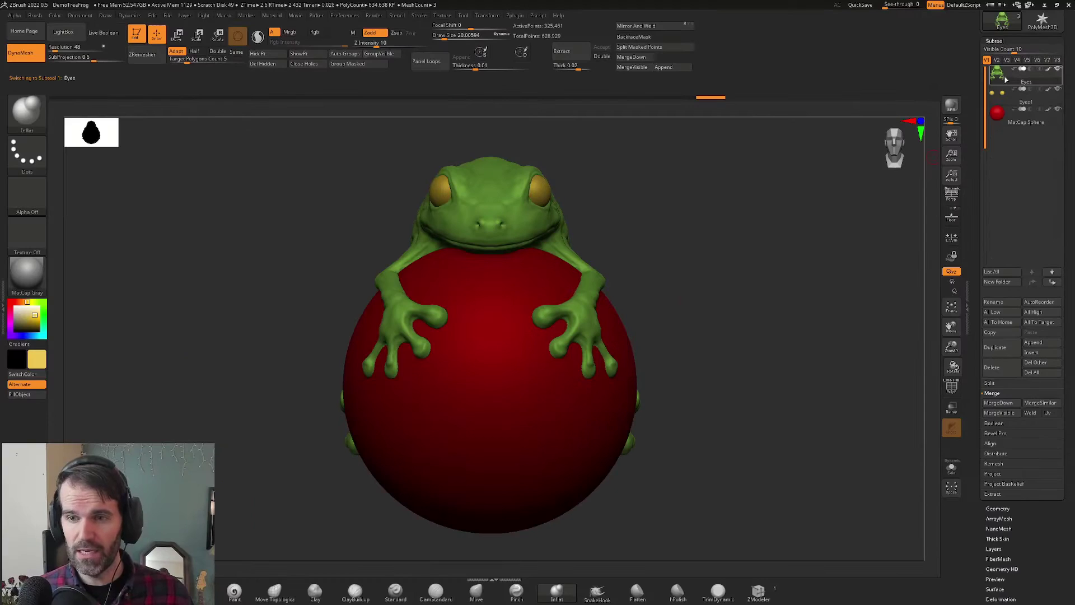
mouse_move(964, 72)
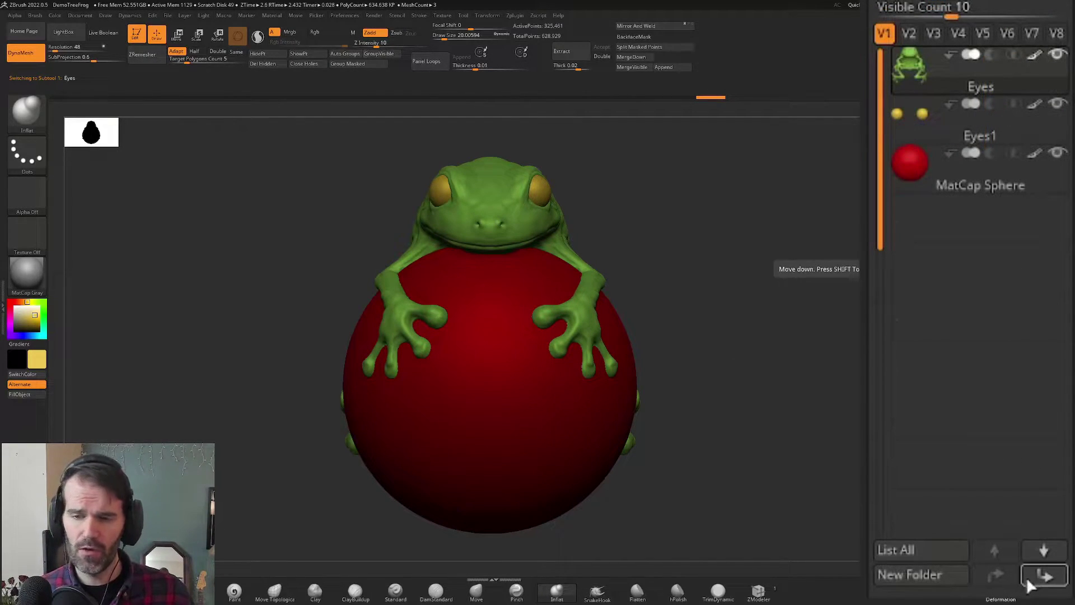
Step: Move the frog body subtool down through the subtool list and back to first place
click(1042, 577)
click(1041, 578)
click(1041, 579)
click(1039, 580)
click(995, 574)
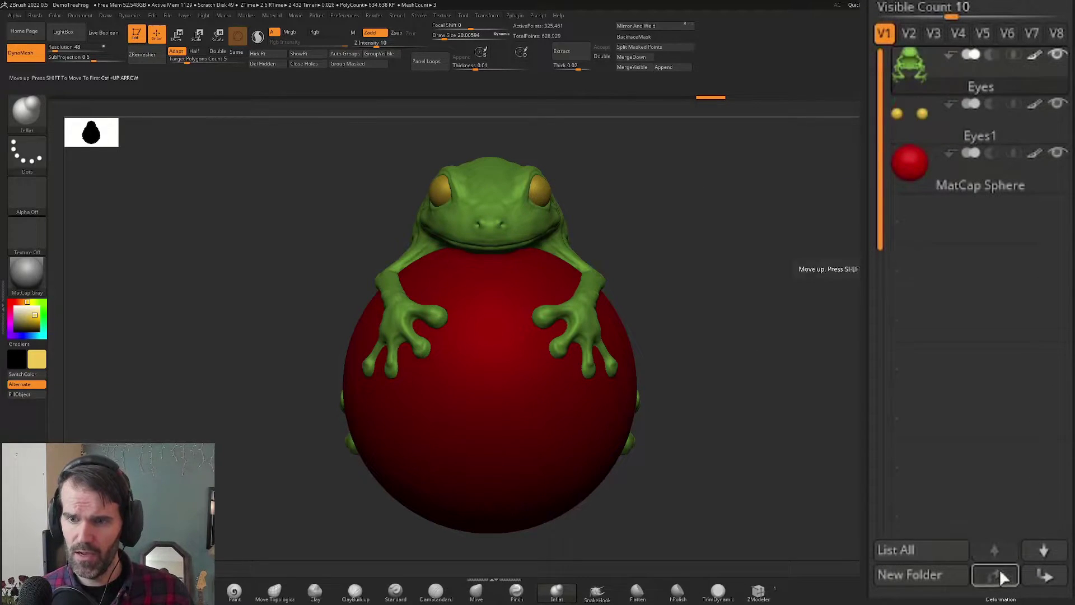
click(1043, 571)
click(1043, 572)
shift+click(994, 574)
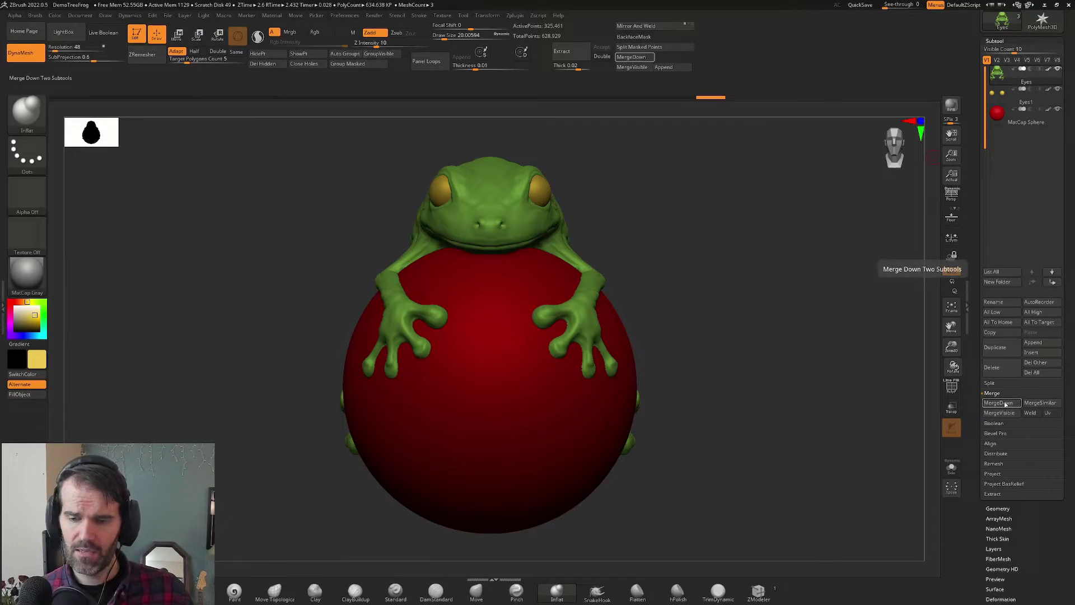
Step: Merge the frog body subtool down with the eyes subtool and view the merged frog in solo mode
mouse_move(1004, 76)
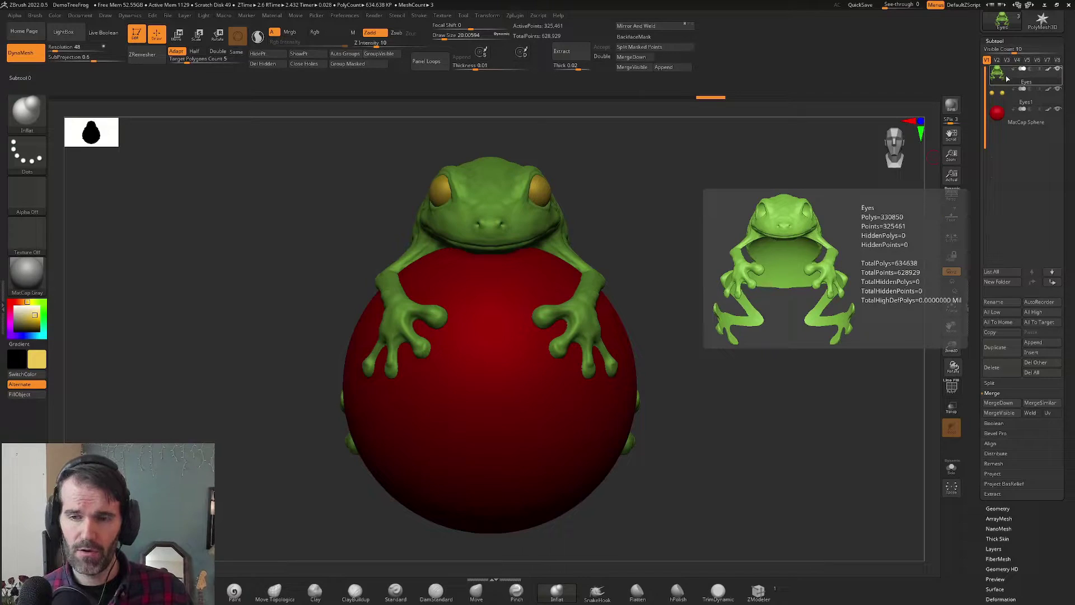
mouse_move(1005, 100)
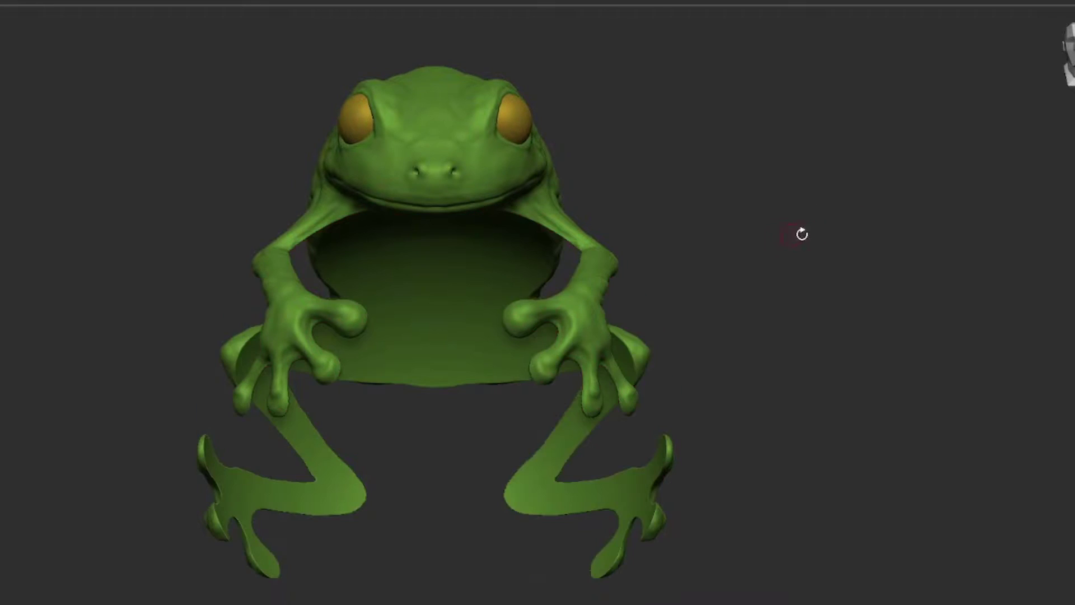
drag(802, 234, 828, 238)
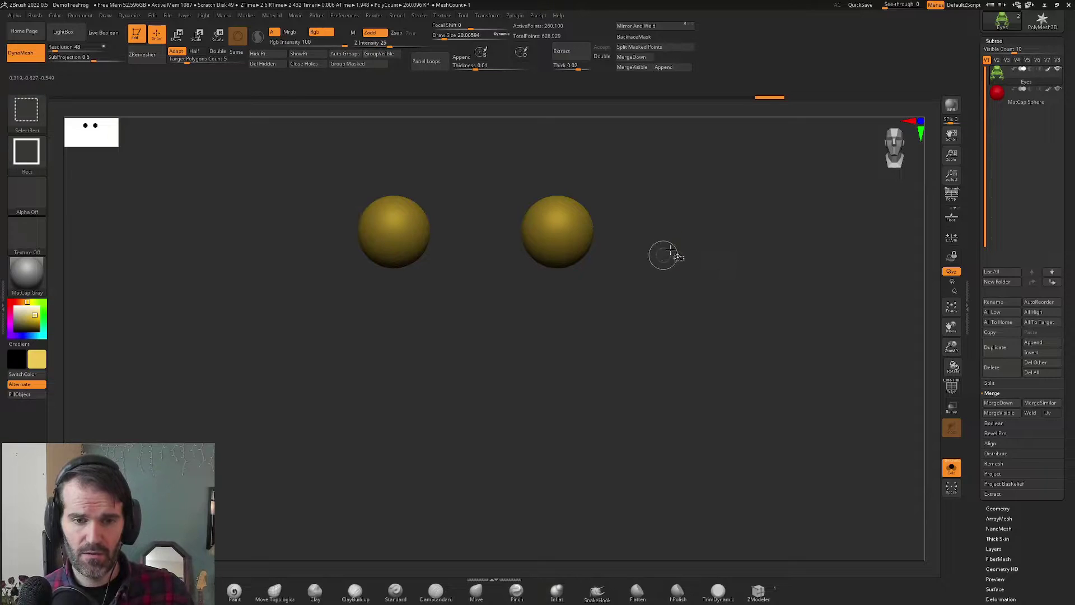
Step: Restore the hidden frog body around the isolated eyeballs and inspect the merged frog with and without the red sphere
ctrl+shift+click(666, 255)
ctrl+shift+click(734, 230)
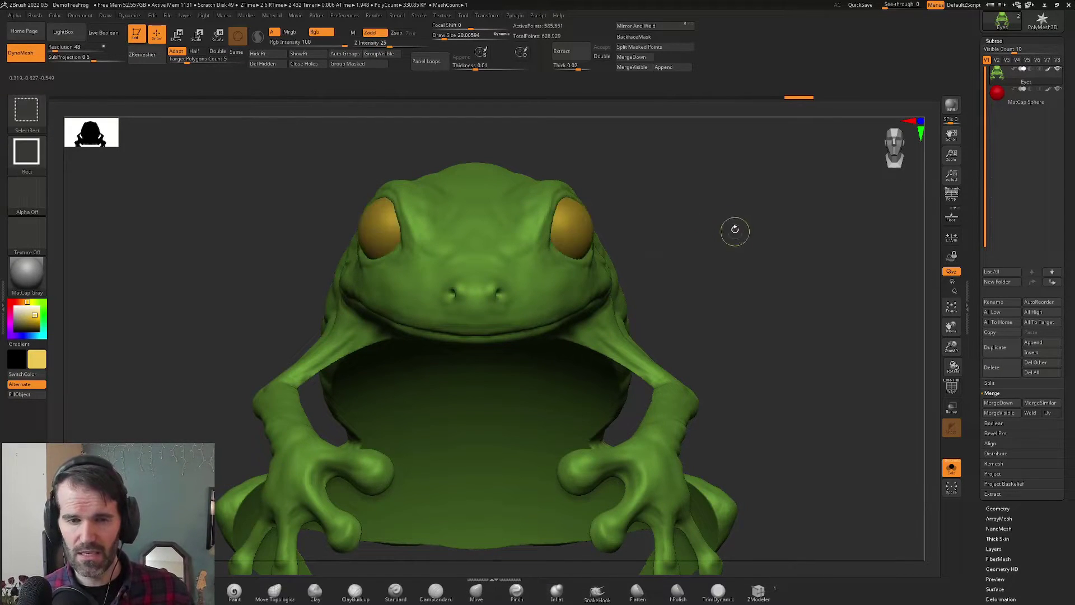
drag(762, 273, 787, 305)
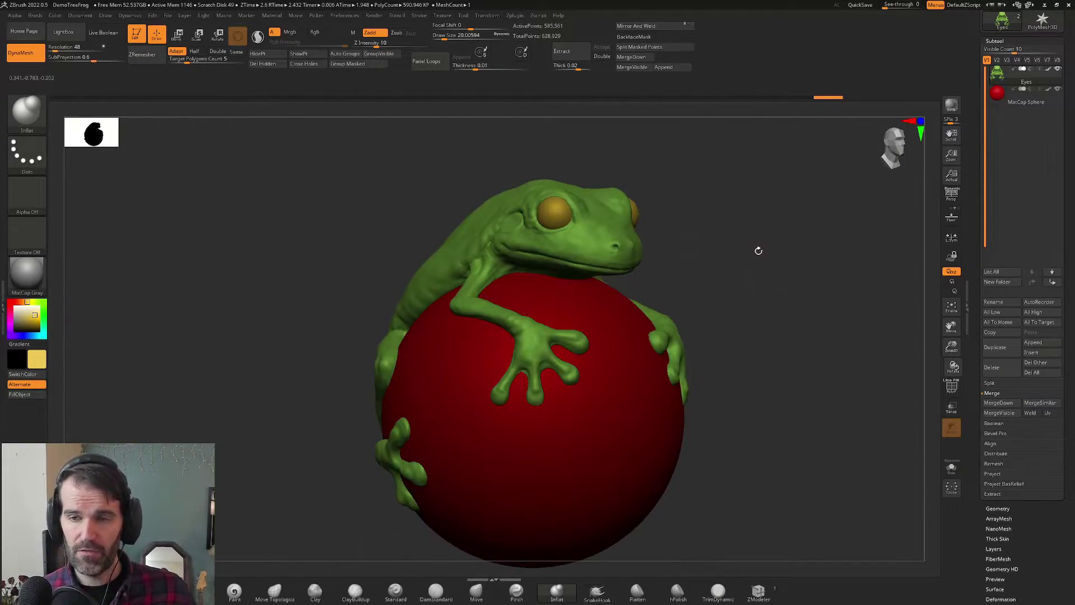
drag(758, 250, 716, 231)
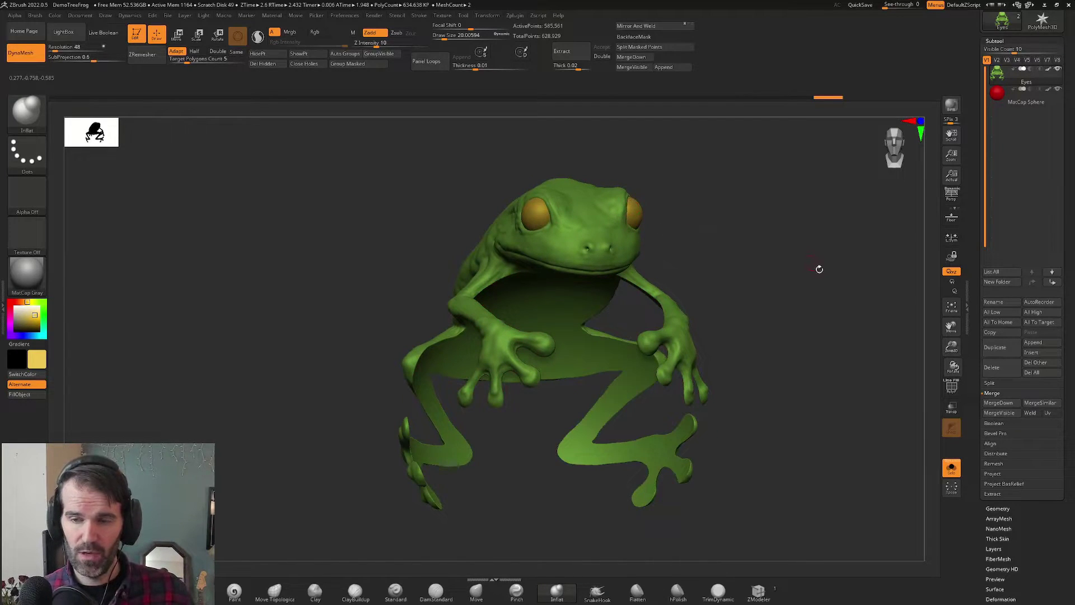
drag(817, 266, 788, 281)
Step: Remesh the merged frog and eyes with DynaMesh at resolution 48 and inspect the head up close
click(995, 41)
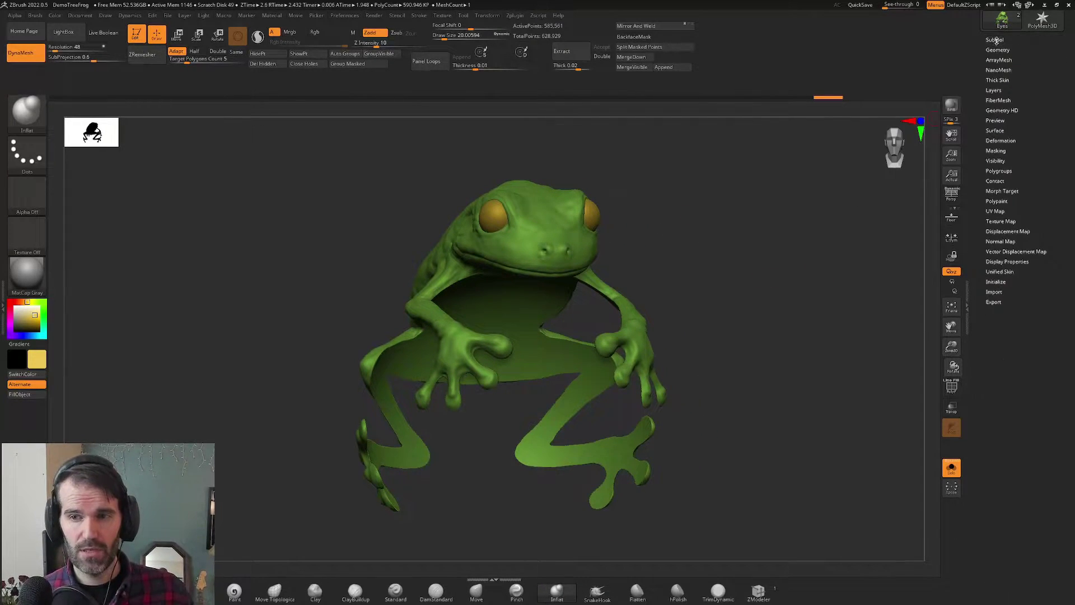
click(997, 51)
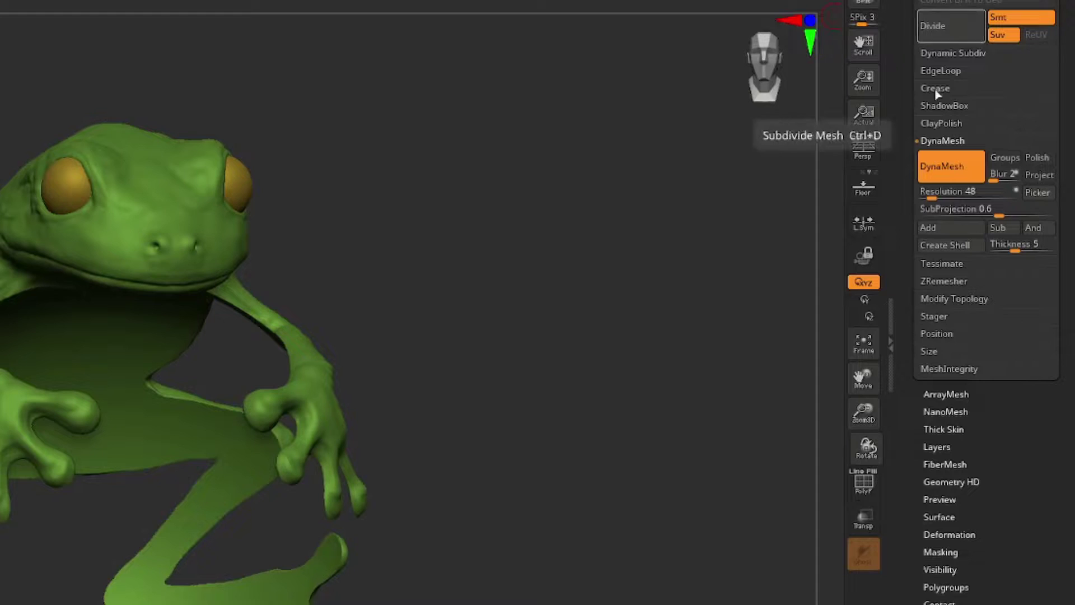
click(950, 175)
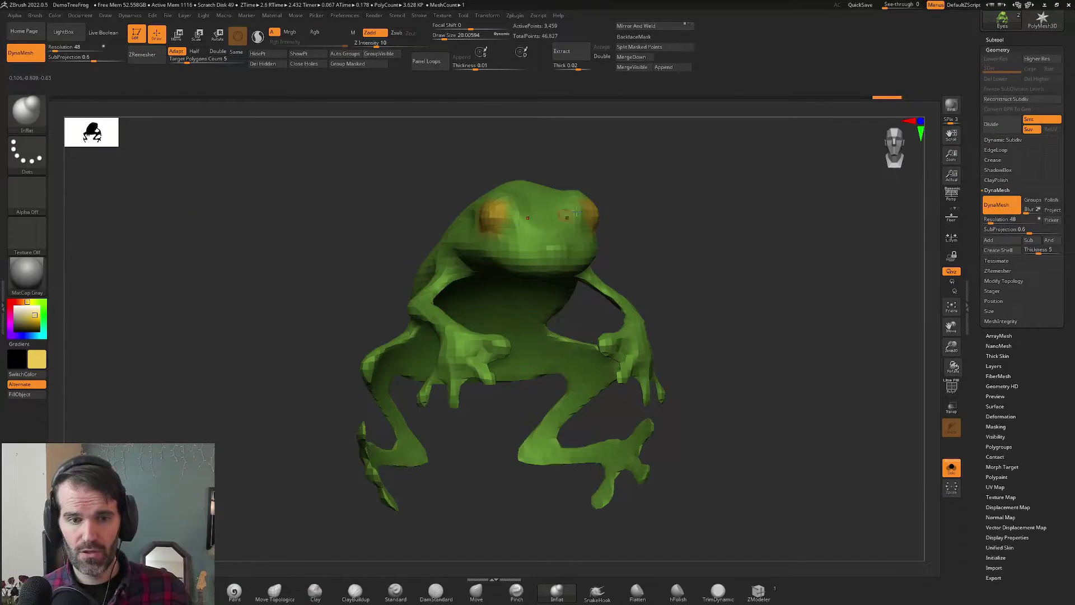
drag(658, 235, 795, 311)
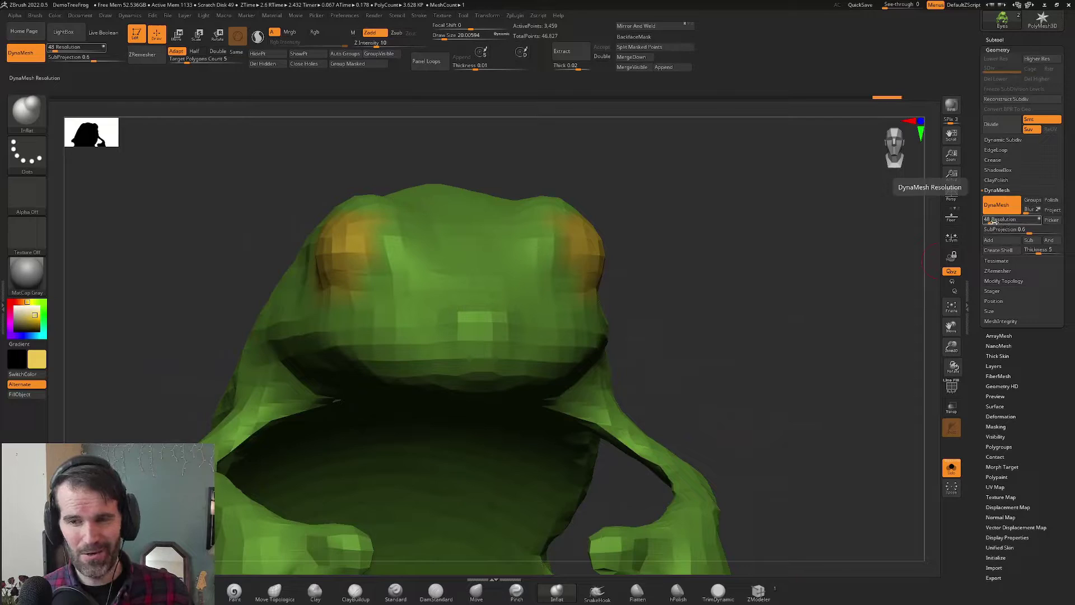
Step: Undo the low-resolution DynaMesh of the merged frog and eyes
key(ctrl+z)
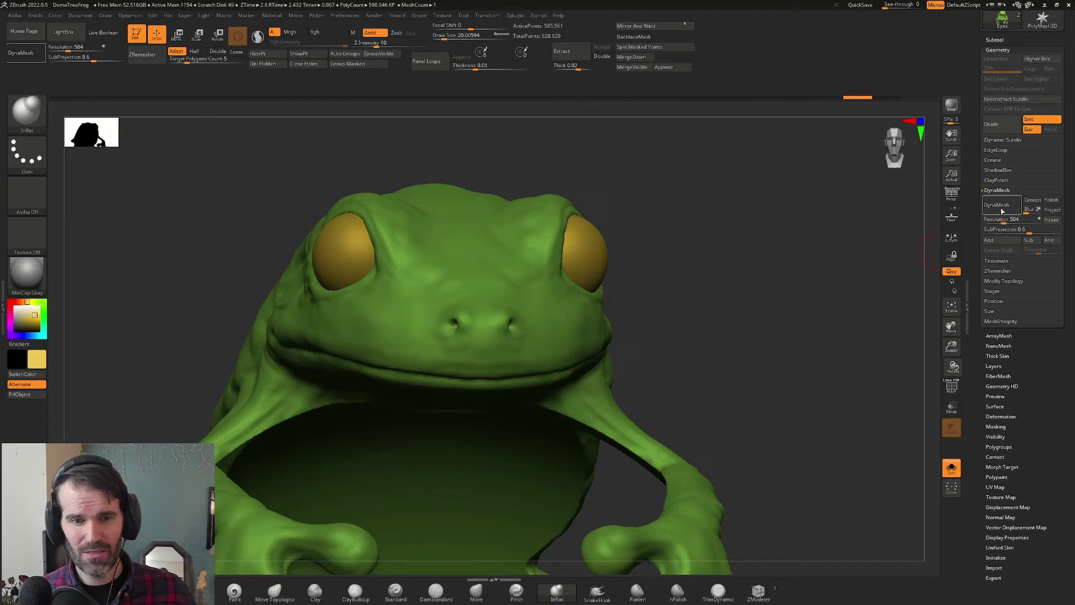
click(1001, 210)
mouse_move(777, 279)
mouse_down()
mouse_move(811, 307)
mouse_move(893, 291)
mouse_move(861, 297)
mouse_move(817, 263)
mouse_up()
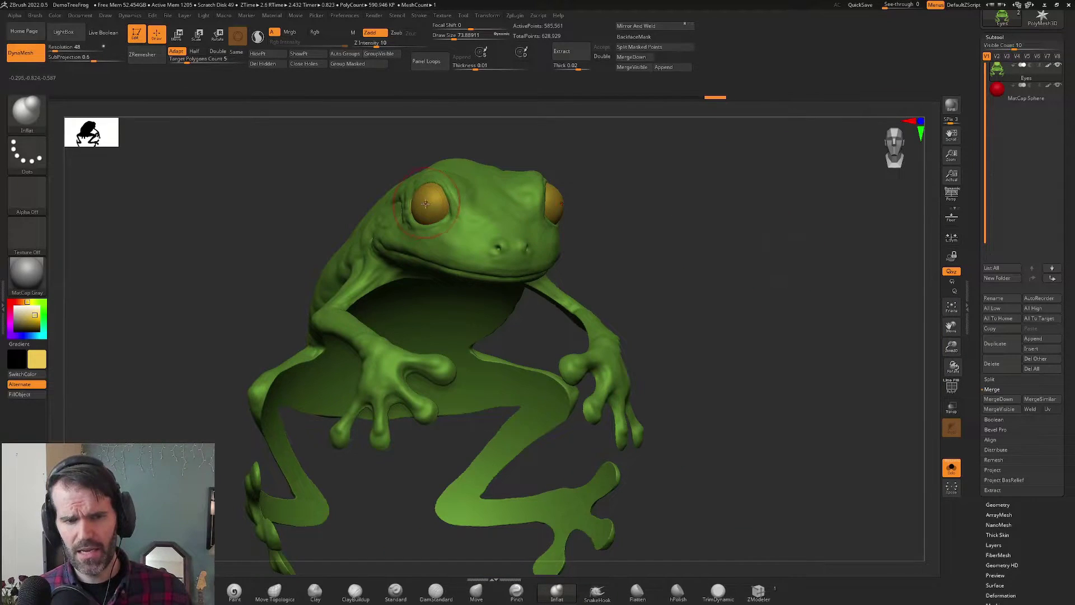
Step: Isolate the two eyeballs in the merged frog, mask them completely and unhide the rest of the body
drag(680, 235, 896, 348)
drag(471, 265, 456, 275)
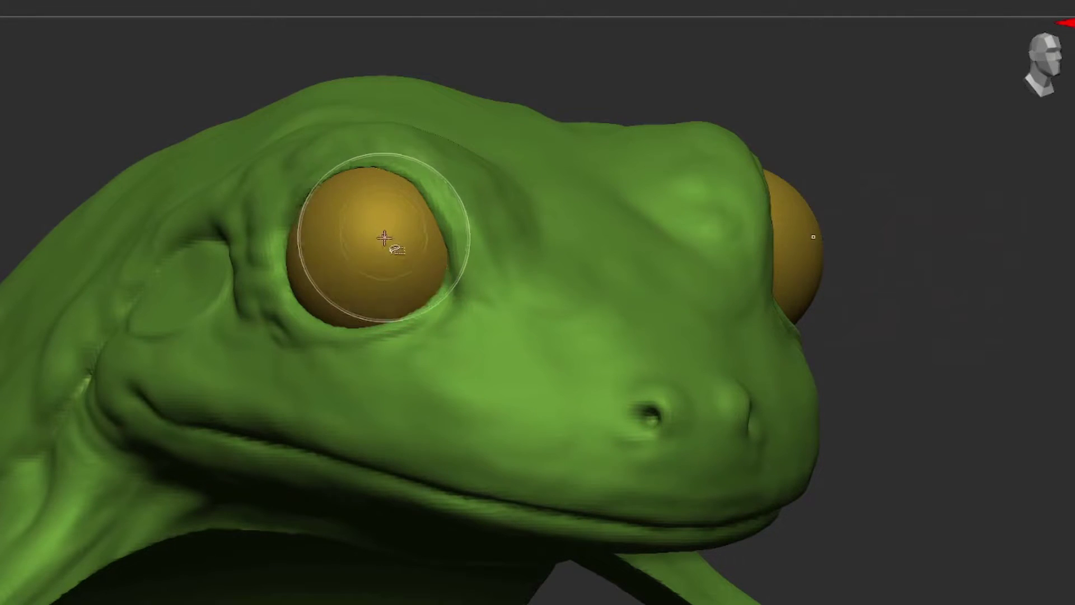
ctrl+shift+click(464, 264)
drag(382, 243, 470, 233)
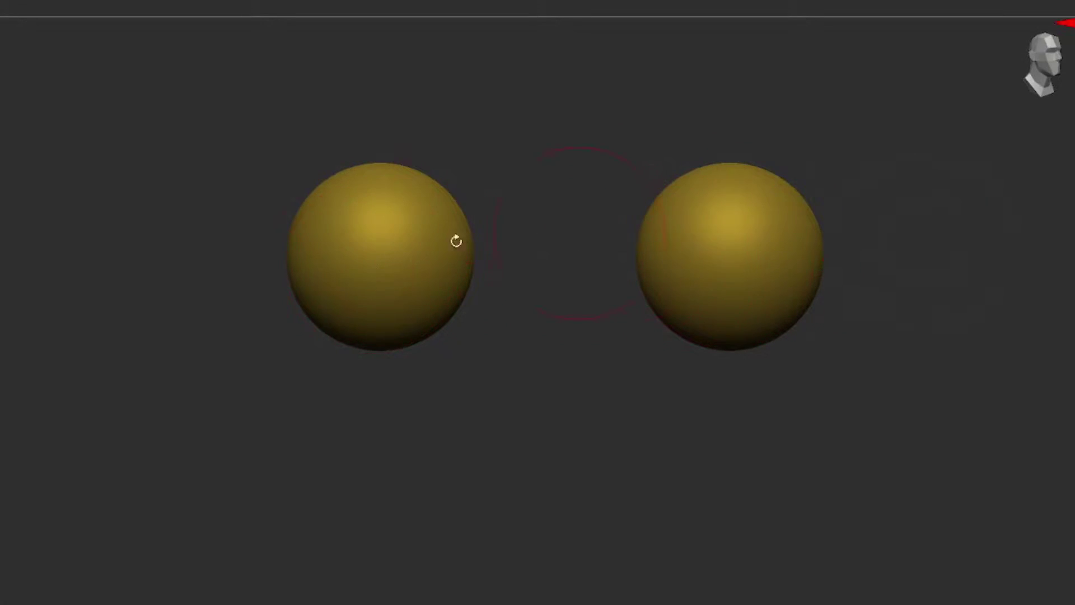
ctrl+drag(927, 80, 188, 411)
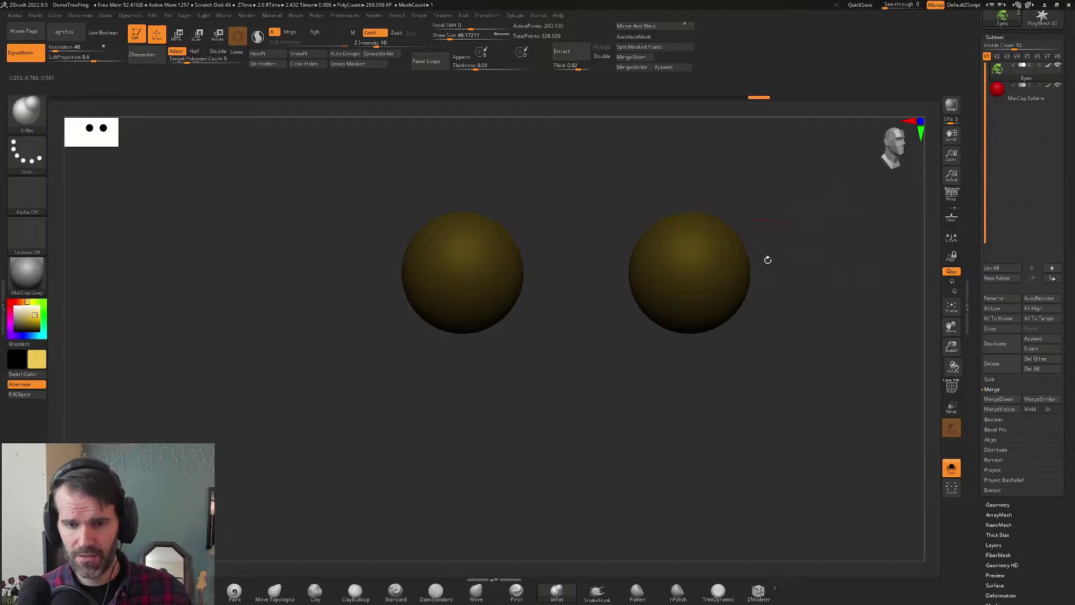
key(ctrl+shift)
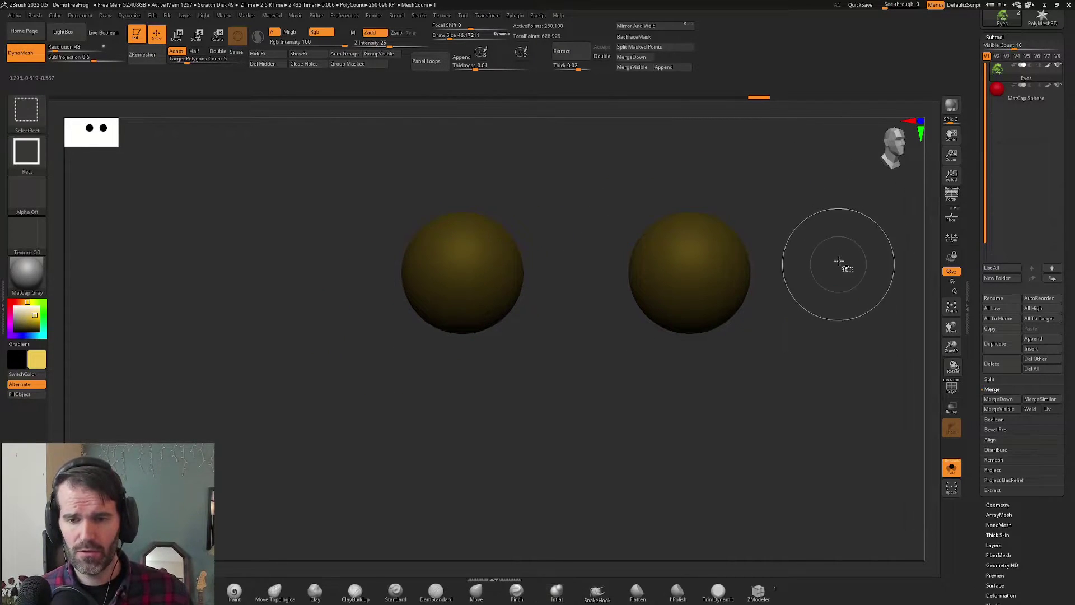
ctrl+shift+click(841, 258)
ctrl+right_drag(843, 300, 825, 262)
alt+right_drag(765, 317, 797, 283)
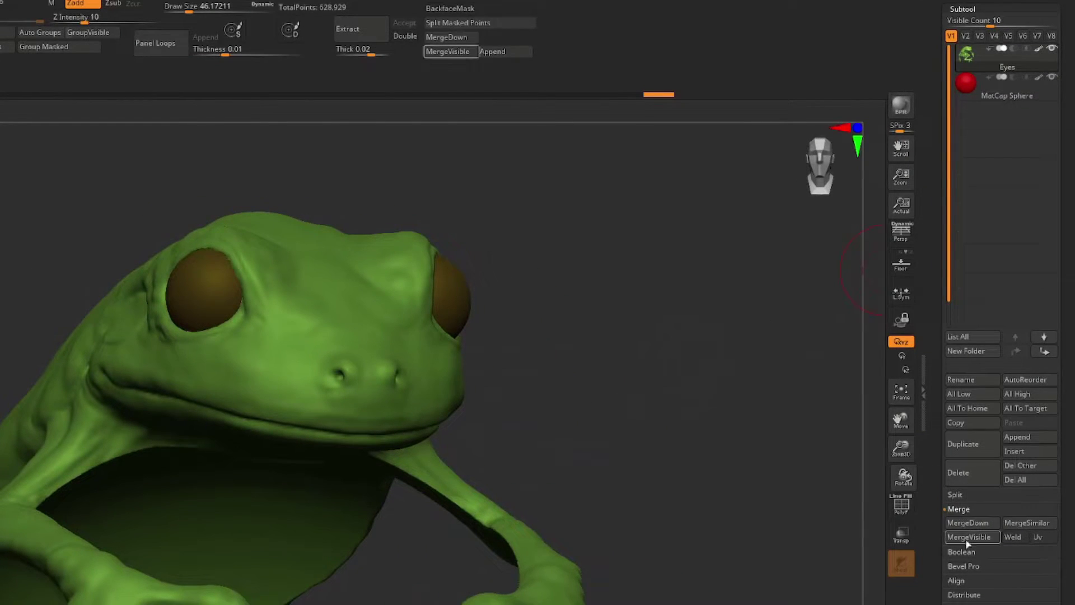
Step: Split the masked eyeballs from the frog body into their own subtool and select that subtool
click(960, 497)
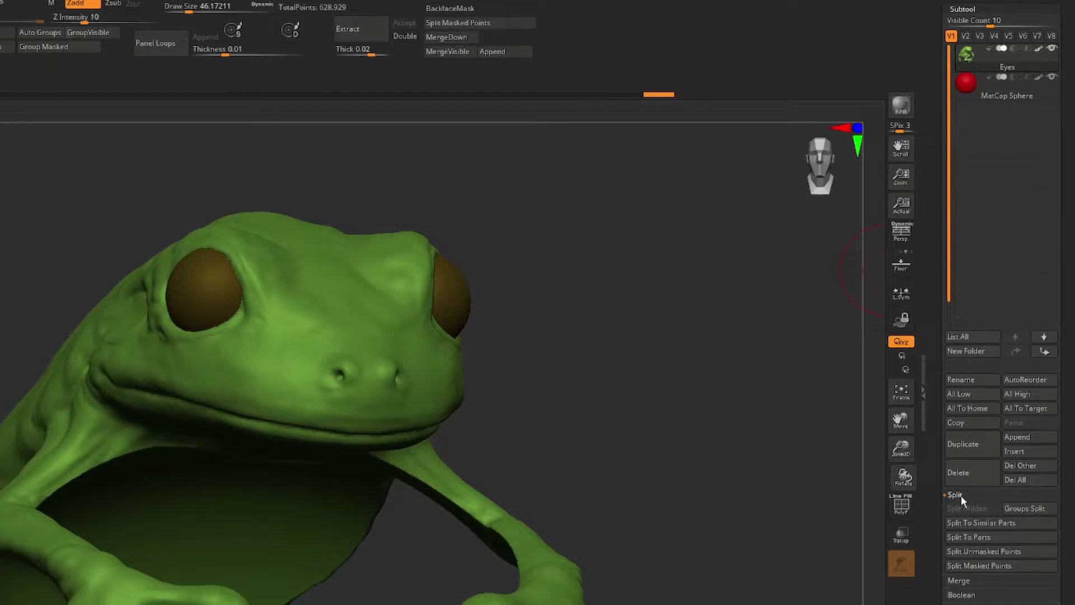
click(1002, 567)
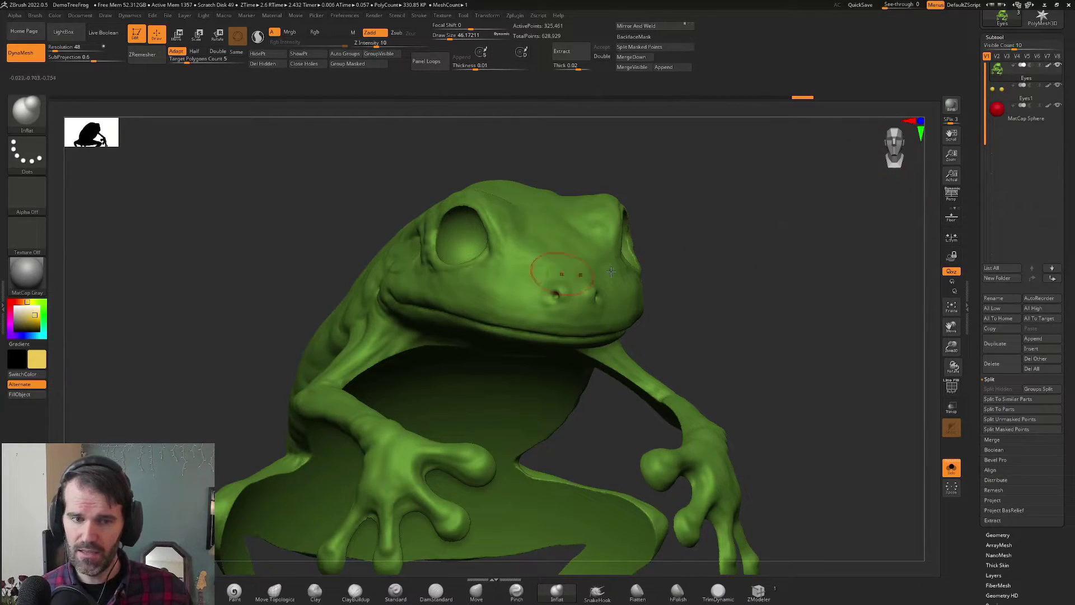
drag(641, 253, 898, 114)
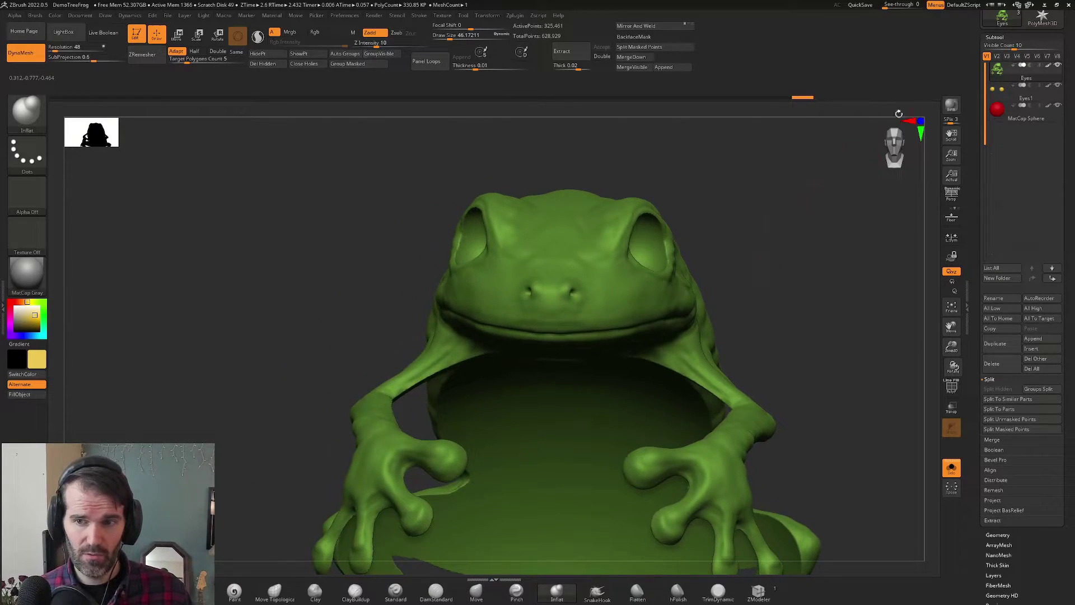
click(1005, 96)
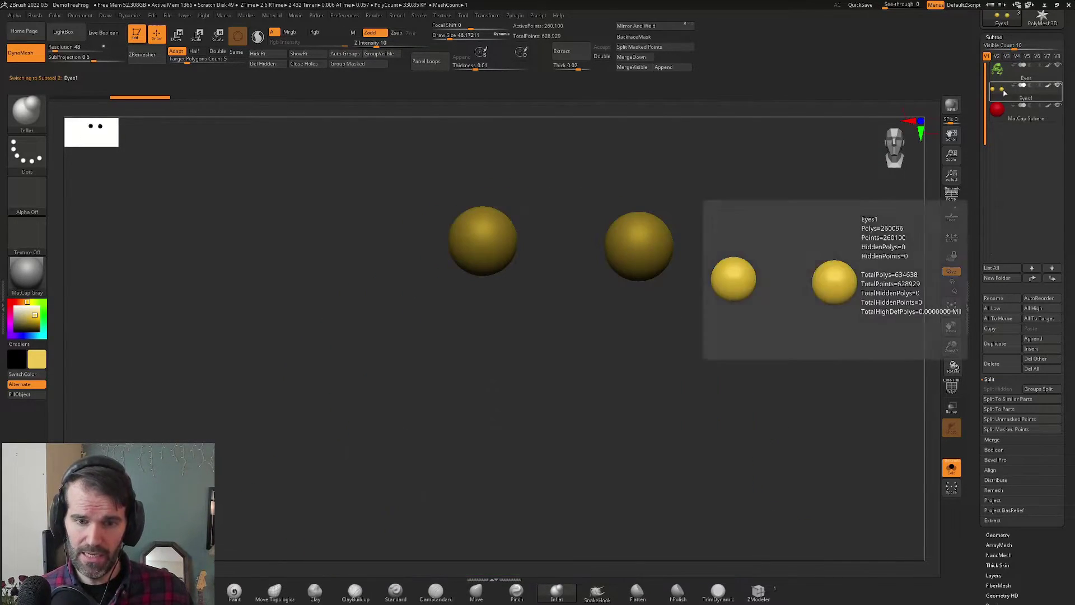
drag(819, 251, 638, 297)
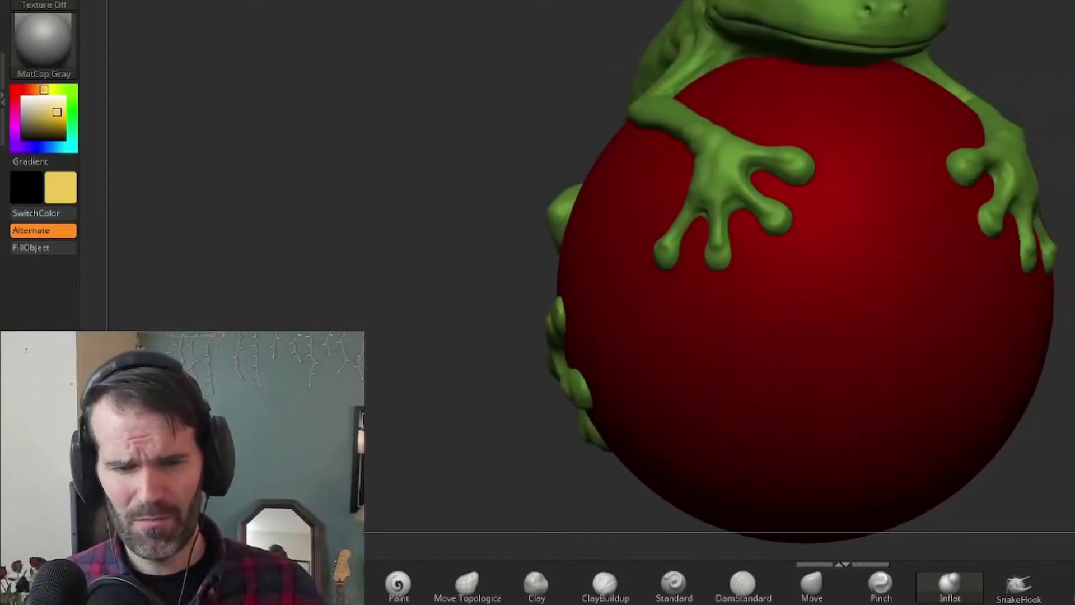
Step: Append a Sphere3D as a new subtool to the frog model
drag(493, 291, 509, 364)
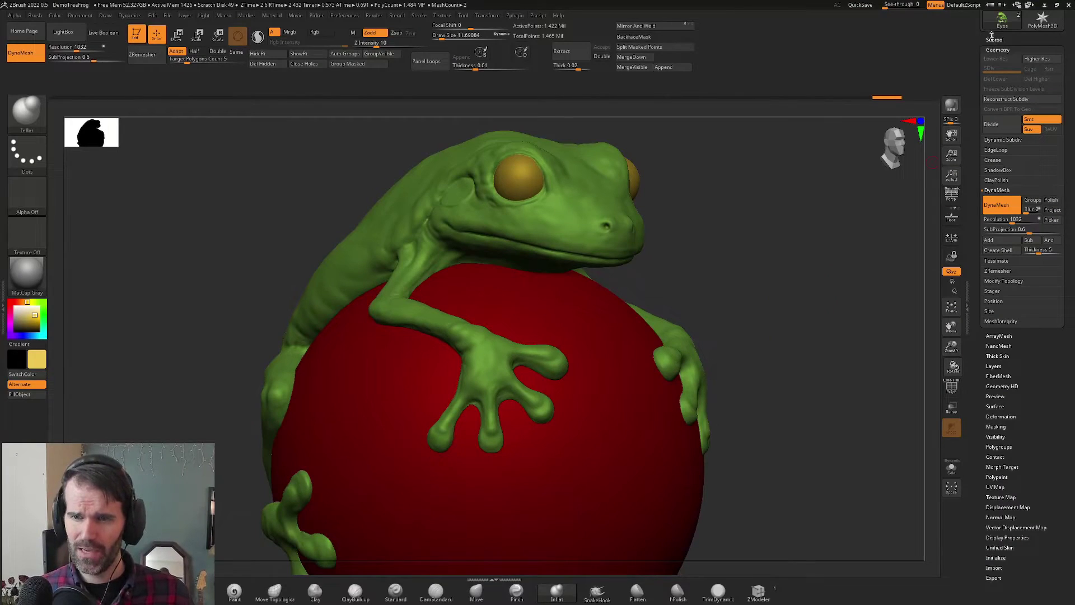
click(993, 38)
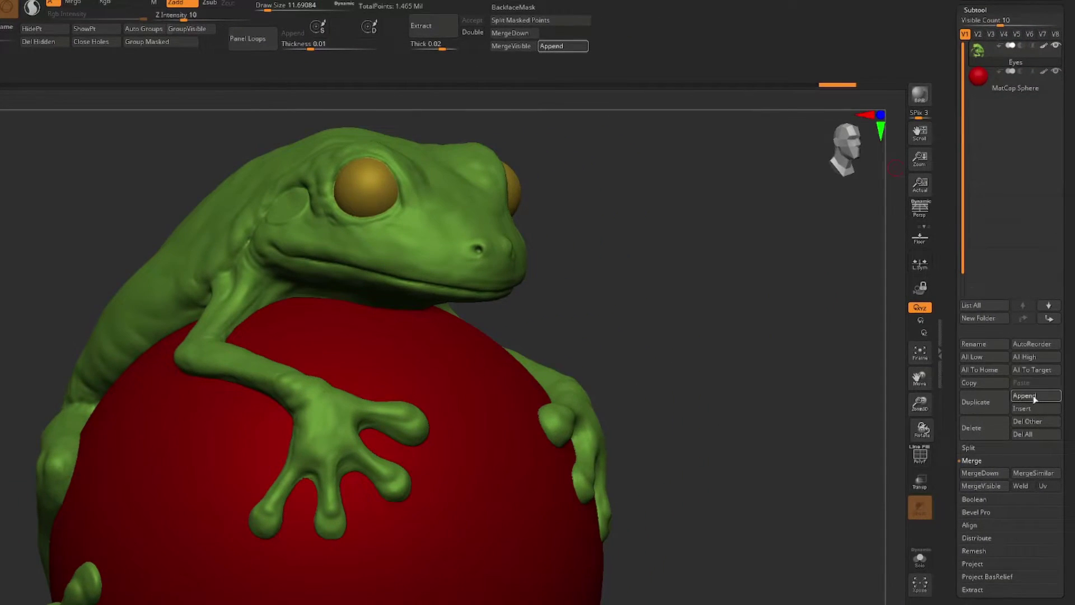
click(1034, 396)
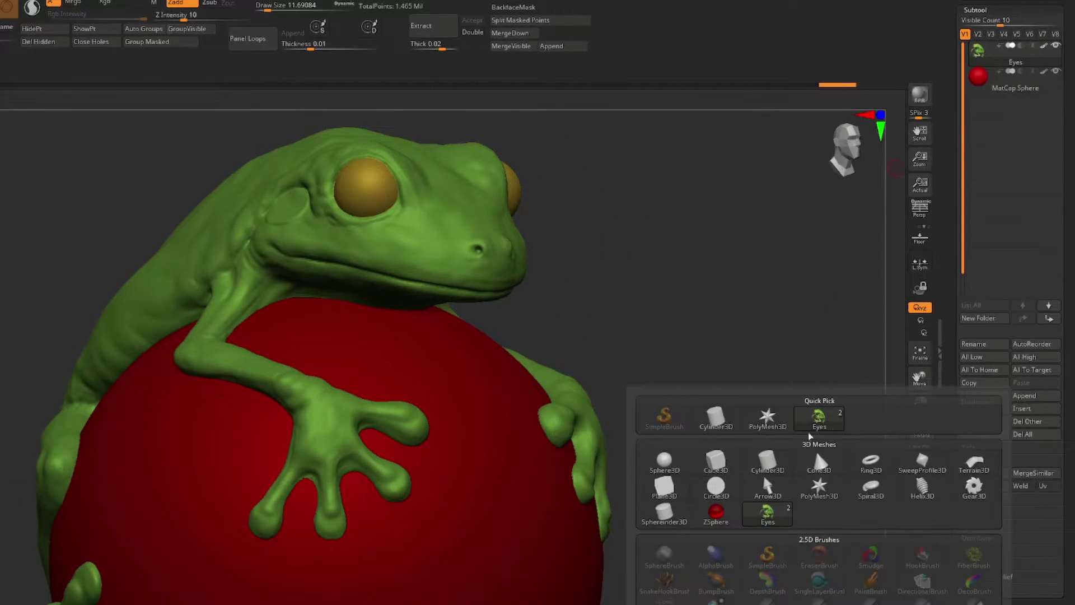
click(666, 463)
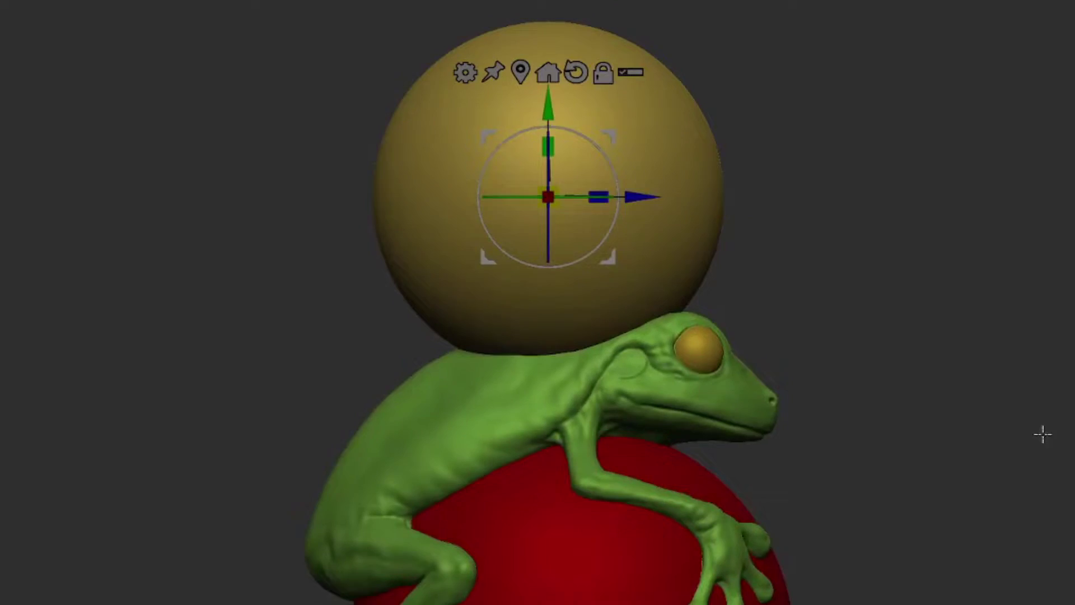
Step: Scale the appended sphere down and move it onto the top of the frog's head
ctrl+right_drag(1043, 433, 765, 345)
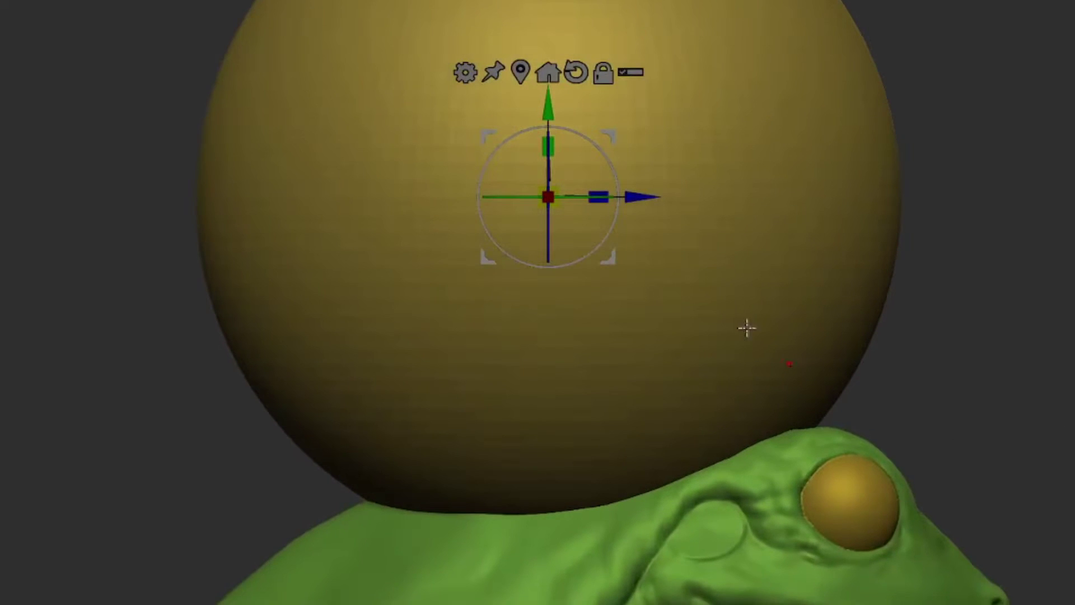
drag(555, 204, 384, 89)
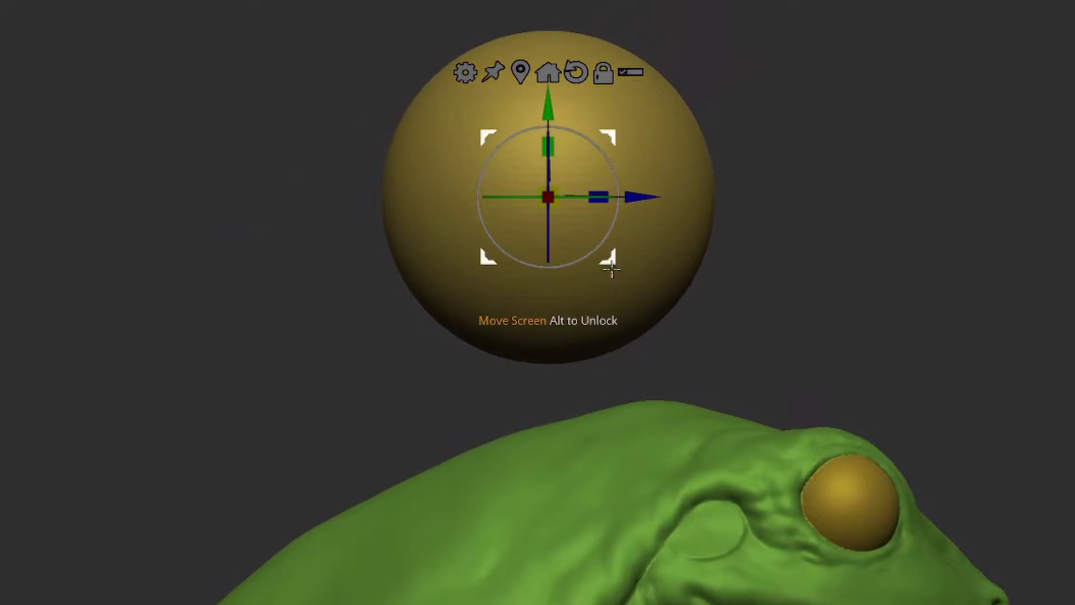
drag(548, 197, 680, 319)
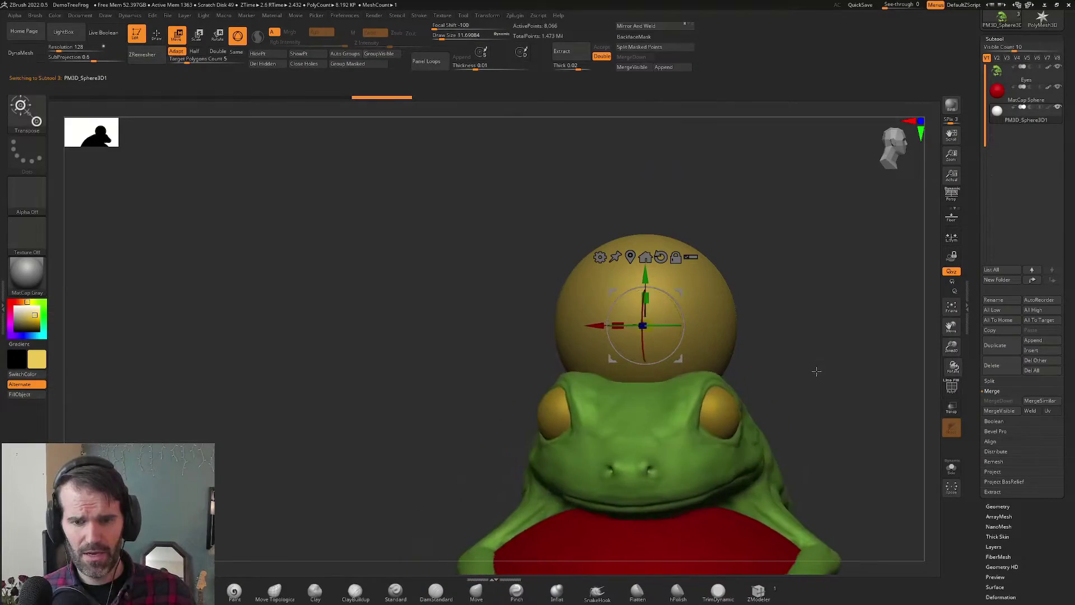
Step: Duplicate the head sphere twice and place the copies up and to either side like two round ears
alt+drag(817, 371, 771, 285)
key(ctrl+shift+d)
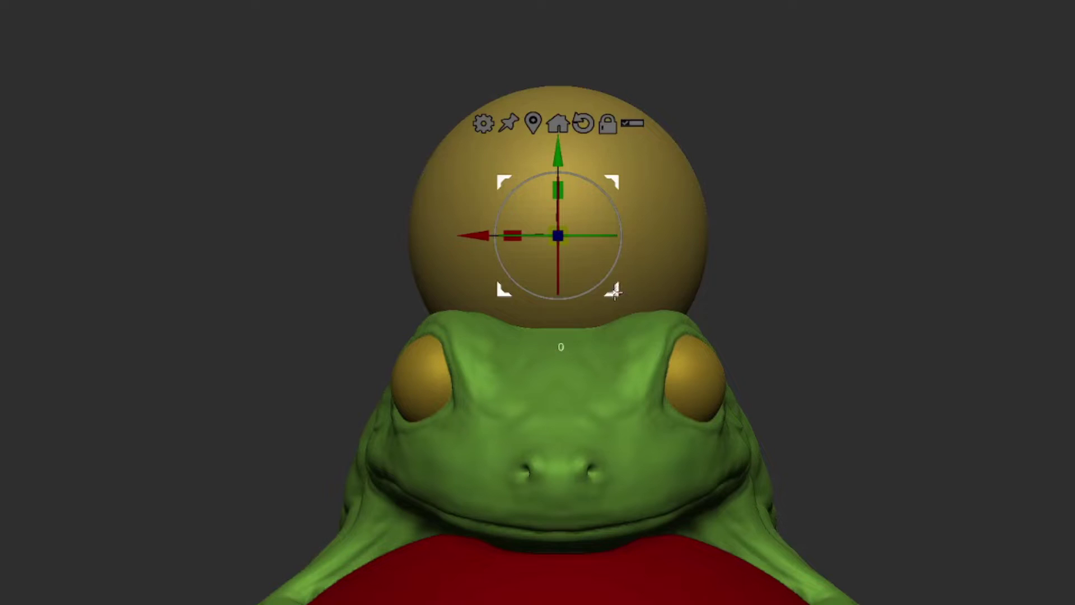
drag(614, 291, 832, 204)
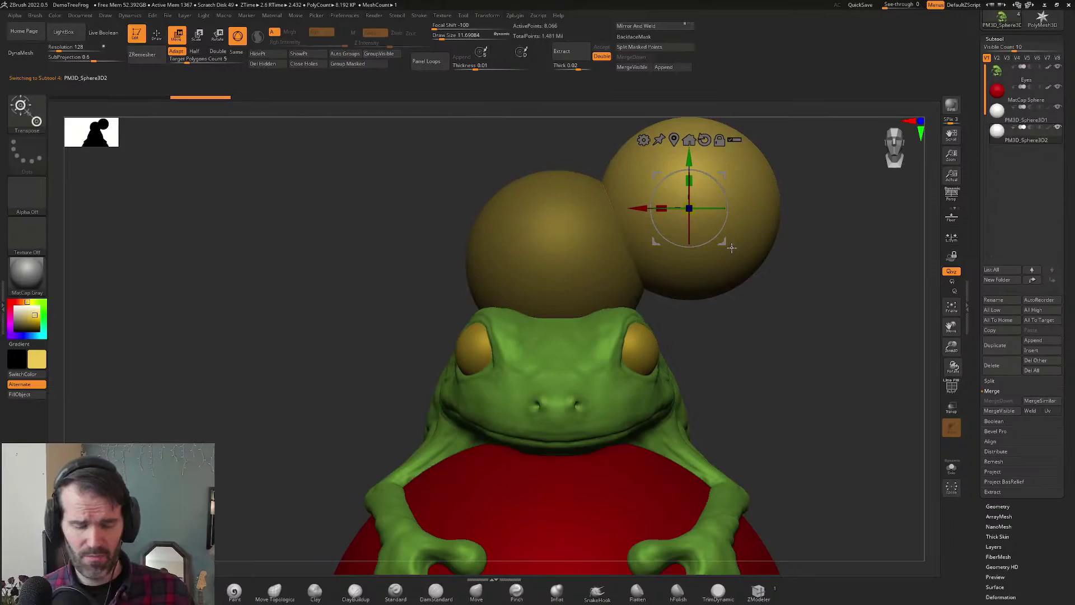
ctrl+drag(716, 247, 462, 225)
drag(756, 329, 758, 326)
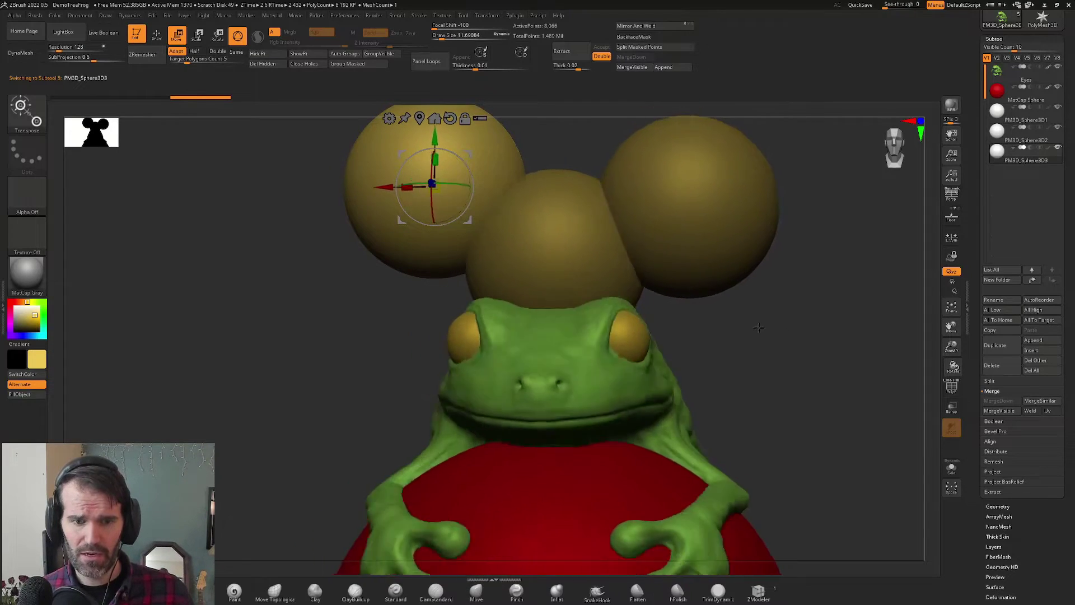
Step: Move the frog subtool below the red MatCap Sphere and merge it down with the three added spheres
click(1004, 75)
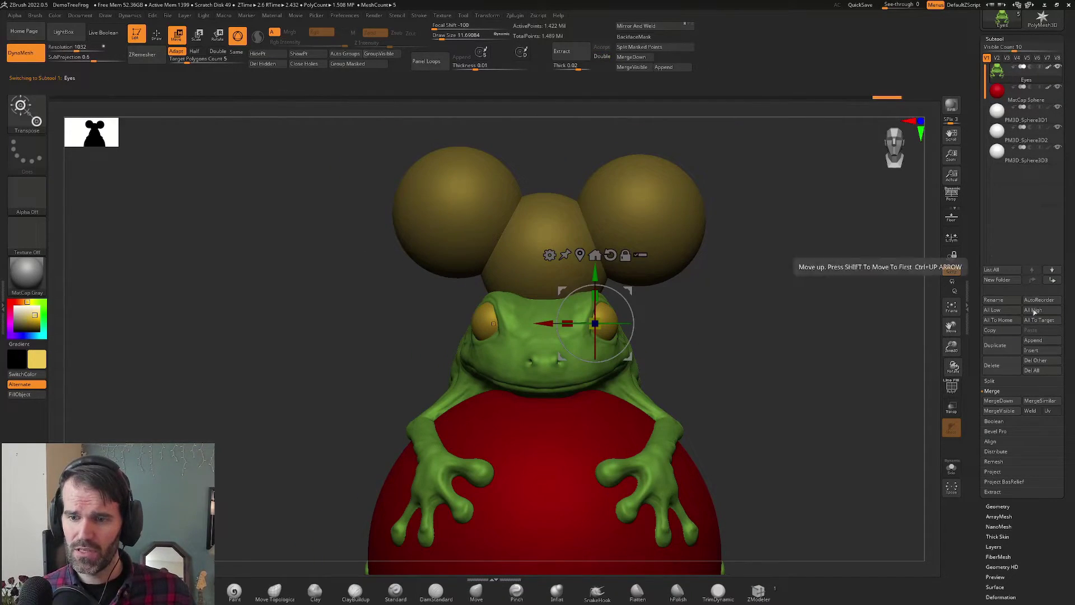
click(1052, 280)
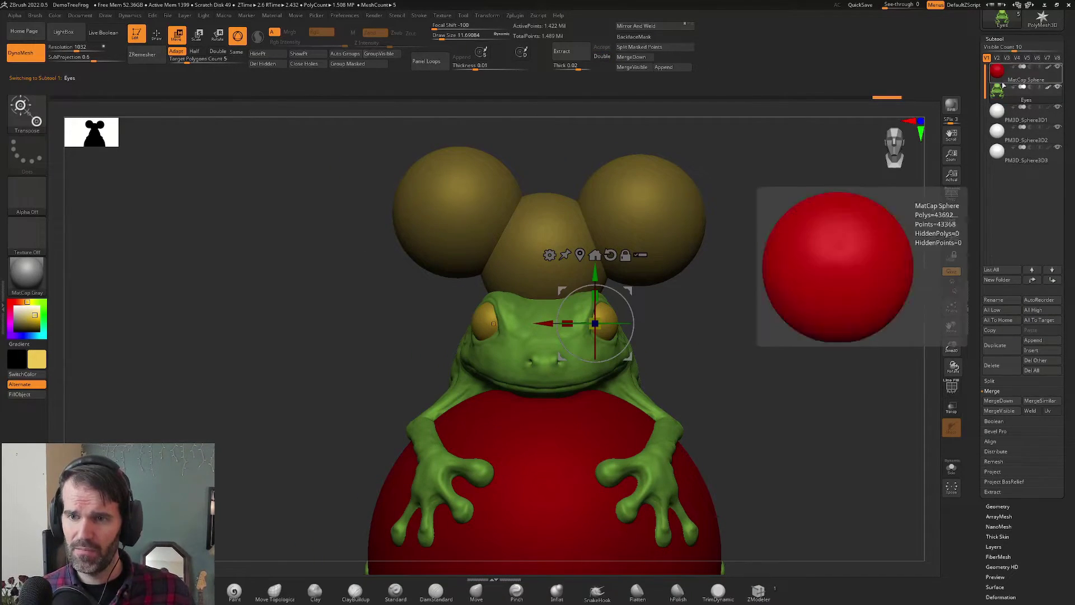
click(998, 400)
click(923, 418)
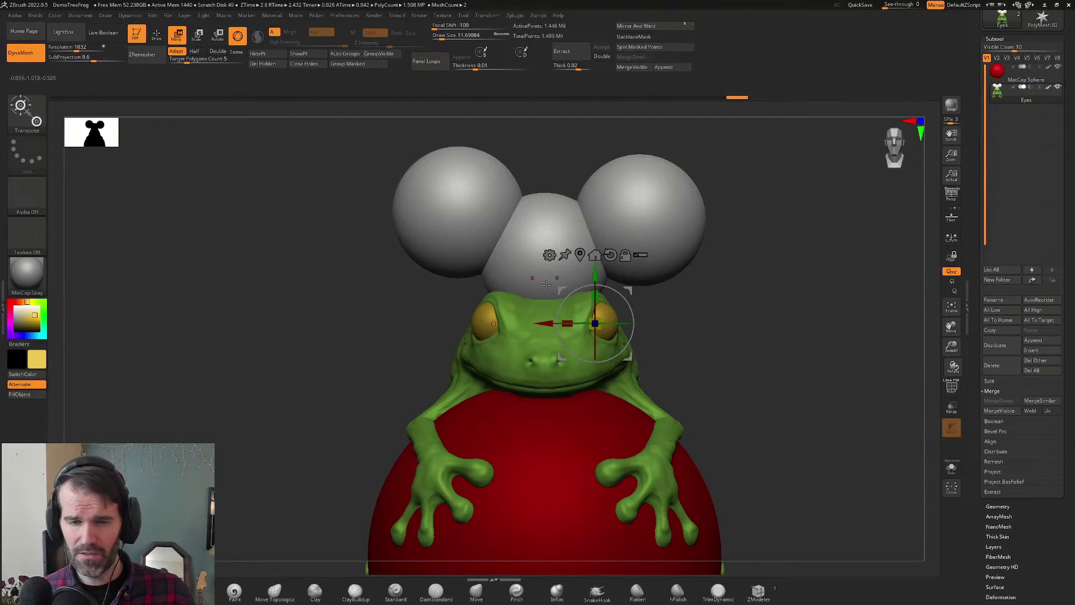
Step: Fuse the merged frog and spheres into one mesh with DynaMesh at resolution 1032 and check its polygon wireframe
drag(714, 326, 896, 300)
key(q)
click(998, 39)
click(999, 47)
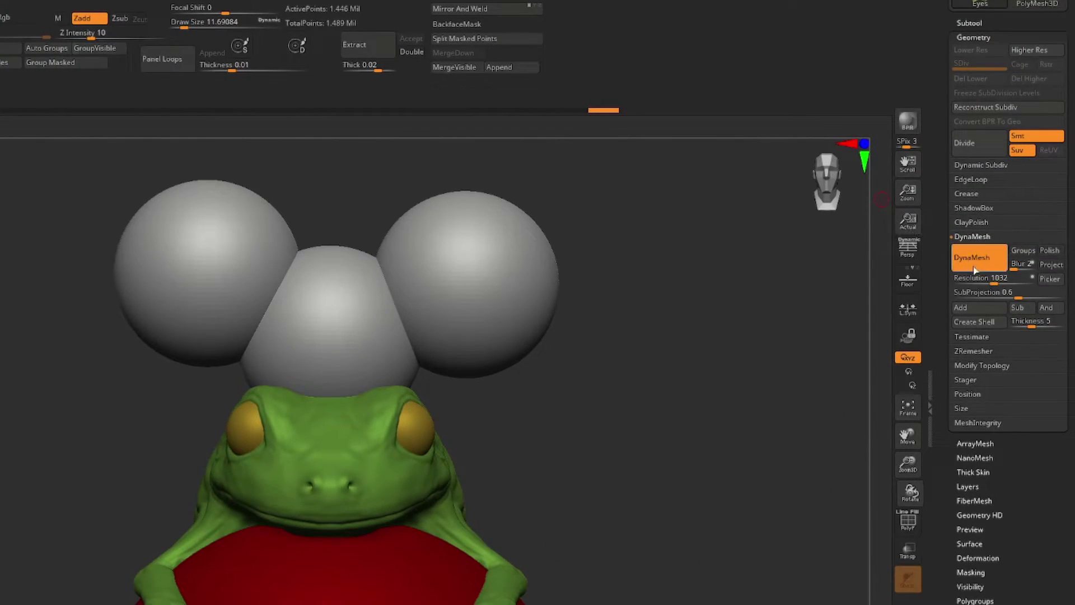
click(975, 270)
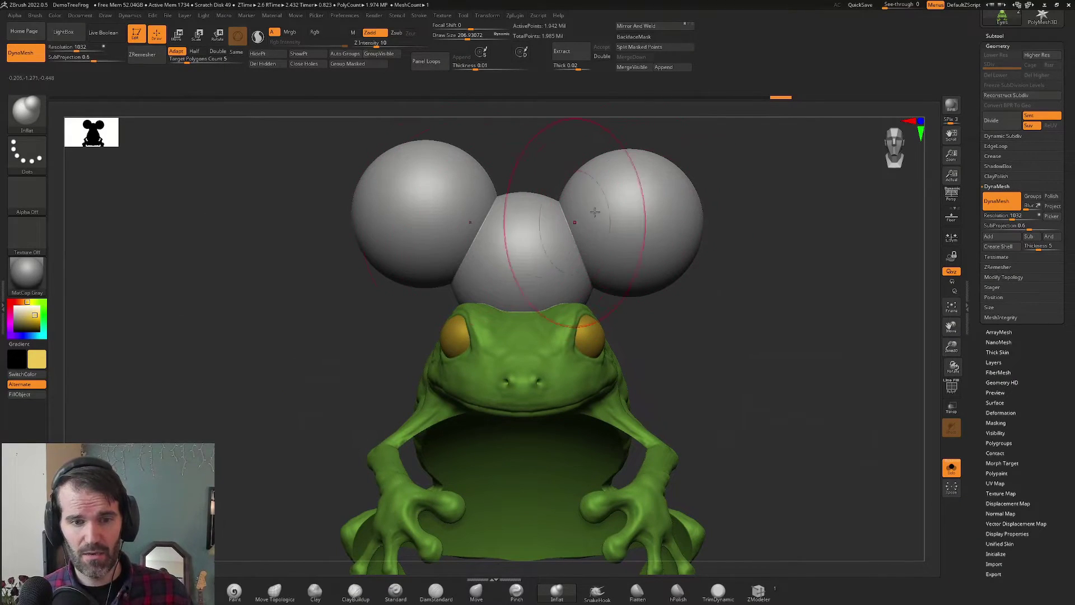
drag(688, 317, 795, 387)
click(950, 387)
drag(859, 350, 755, 334)
mouse_move(833, 233)
mouse_down()
mouse_move(791, 370)
mouse_move(811, 324)
mouse_move(804, 331)
mouse_up()
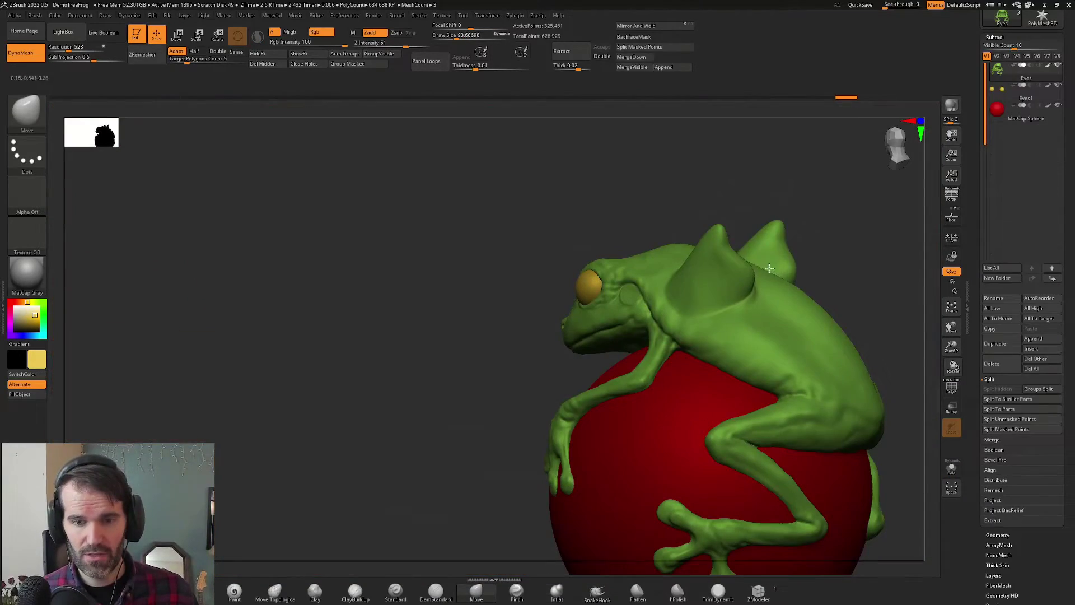
Step: Pull the two horns behind the frog's head together with the Move brush to form a bridge between them
drag(710, 157, 626, 176)
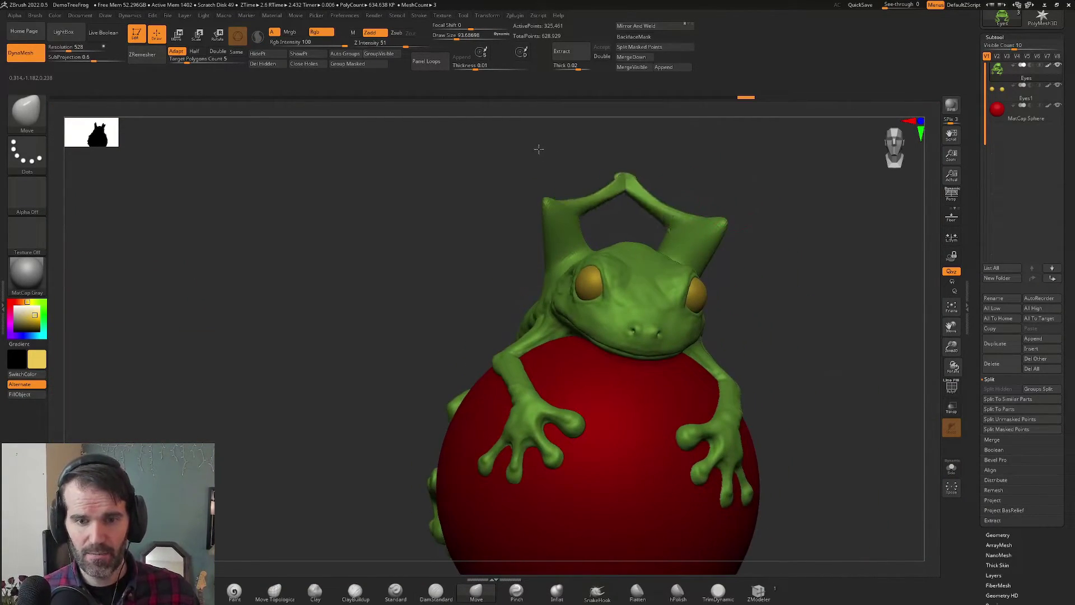
drag(725, 188, 674, 156)
mouse_move(799, 180)
shift+mouse_down()
mouse_move(777, 223)
mouse_move(815, 177)
mouse_move(413, 288)
mouse_move(576, 251)
mouse_move(383, 231)
mouse_move(704, 251)
mouse_move(714, 268)
shift+mouse_up()
alt+drag(711, 216, 493, 392)
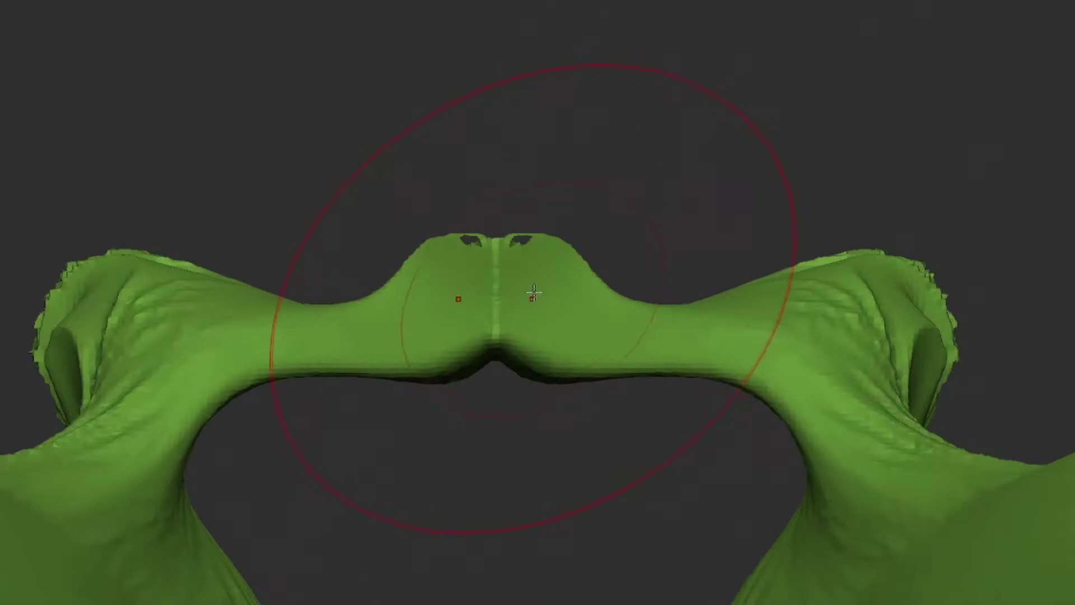
Step: Smooth the bridge between the horns with a smaller brush and remesh the frog with DynaMesh
key(s)
drag(533, 289, 504, 288)
drag(700, 252, 554, 261)
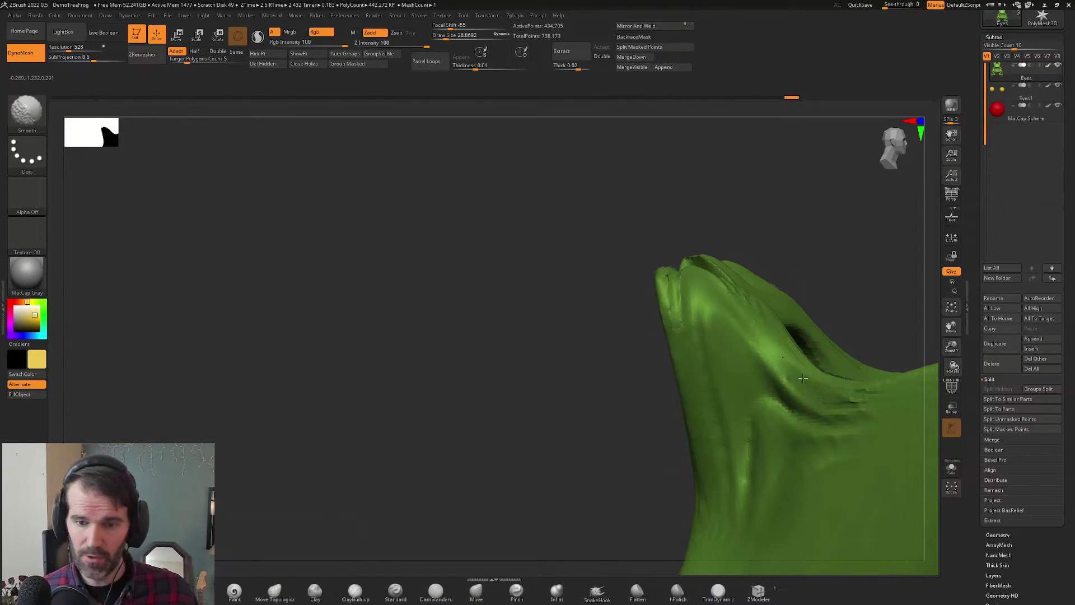
alt+drag(873, 250, 616, 252)
ctrl+drag(749, 185, 687, 208)
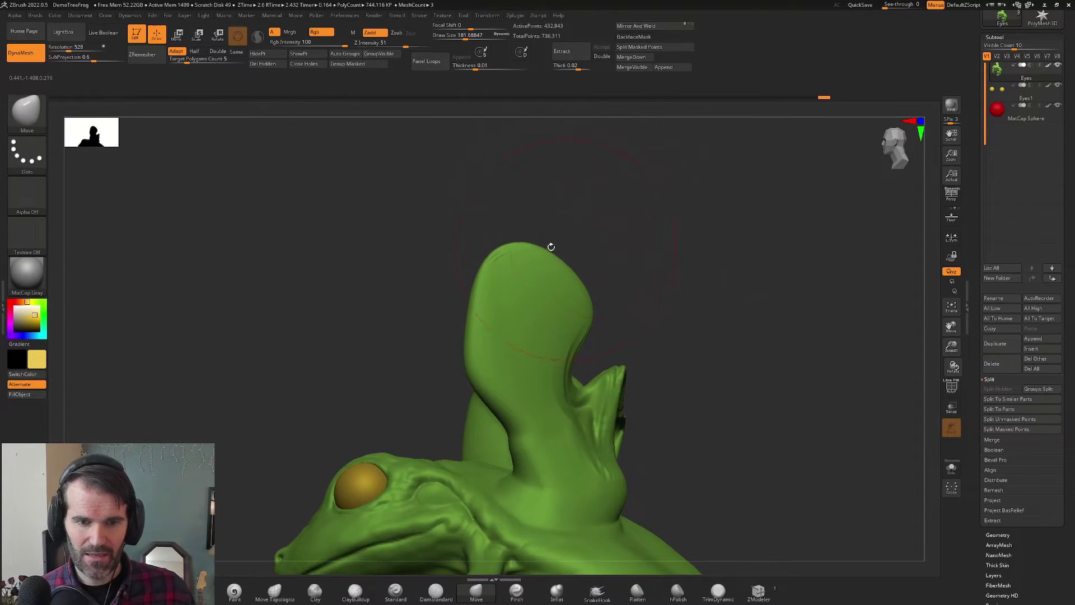
Step: Stretch new tall ears up from the frog's head with the Move brush and pull them outward into broad, flared shapes
mouse_move(547, 245)
mouse_down()
mouse_move(554, 185)
mouse_move(703, 199)
mouse_move(722, 120)
mouse_up()
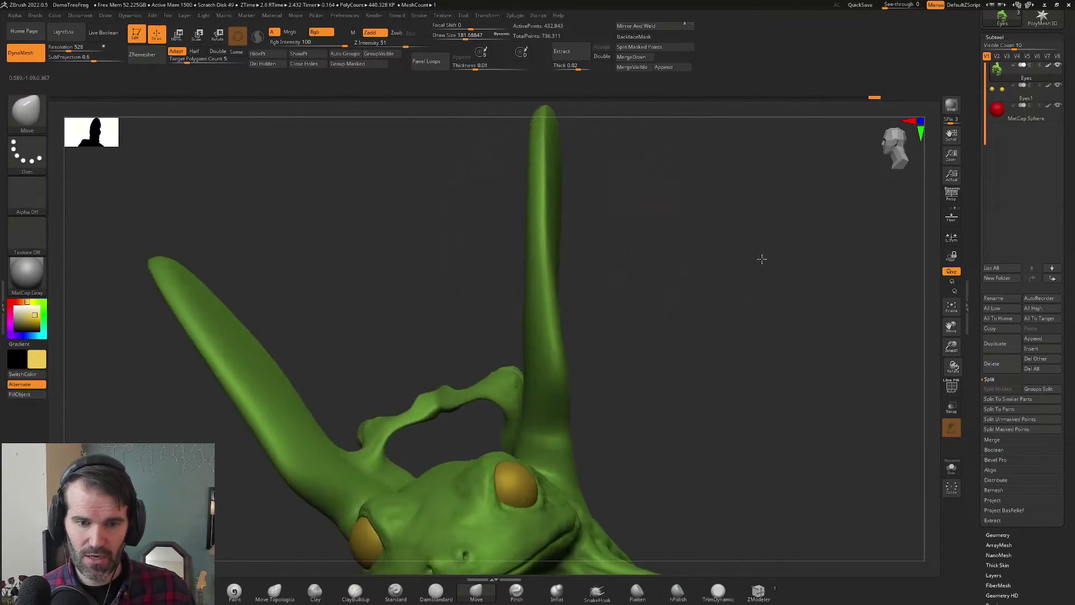
shift+drag(739, 259, 744, 297)
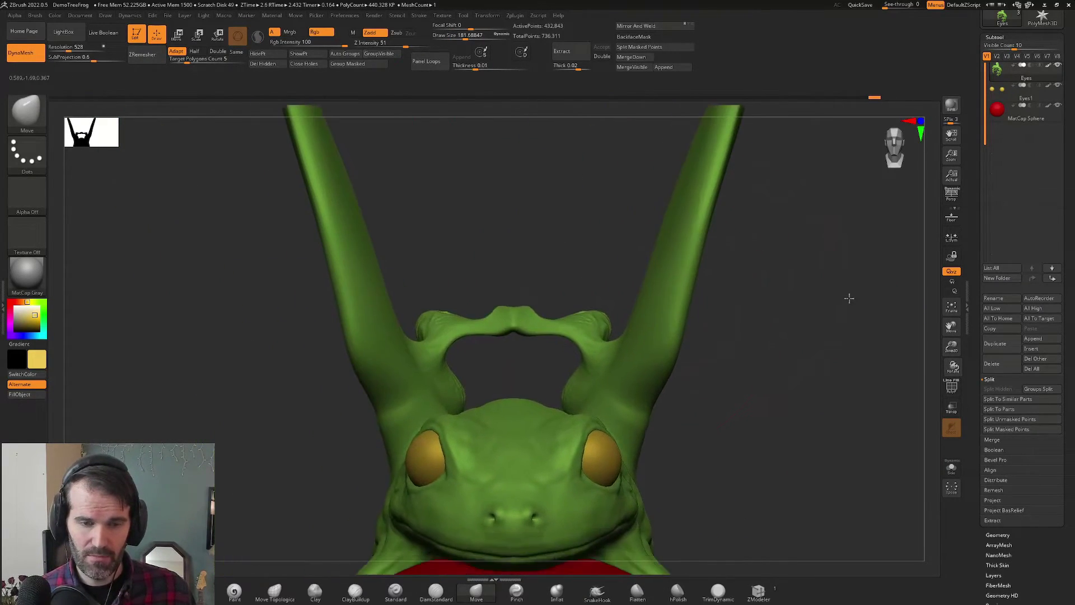
key(s)
mouse_move(661, 280)
mouse_down()
mouse_move(723, 281)
mouse_move(732, 338)
mouse_move(737, 280)
mouse_up()
mouse_move(680, 235)
mouse_down()
mouse_move(703, 249)
mouse_move(731, 237)
mouse_up()
mouse_move(731, 174)
mouse_down()
mouse_move(763, 173)
mouse_move(823, 237)
mouse_up()
mouse_move(699, 291)
mouse_down()
mouse_move(770, 165)
mouse_move(651, 324)
mouse_up()
drag(829, 325, 759, 326)
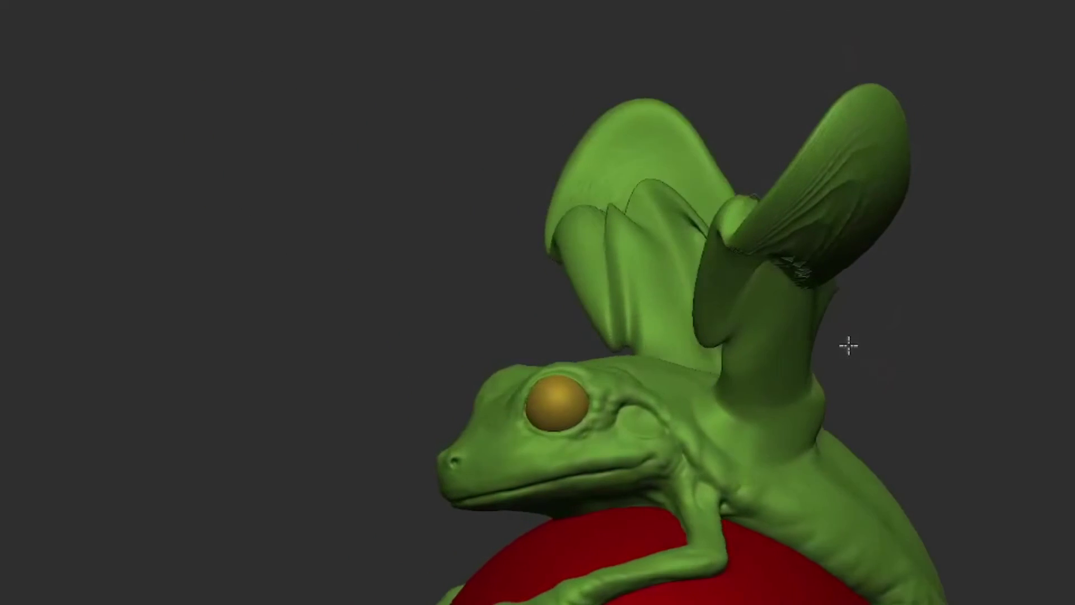
Step: Remesh the stretched ears with DynaMesh and shape them into long ears spreading widely to both sides of the head
drag(848, 346, 804, 112)
ctrl+drag(888, 7, 708, 166)
alt+drag(786, 121, 554, 119)
drag(812, 274, 515, 214)
drag(760, 168, 504, 175)
drag(576, 207, 840, 307)
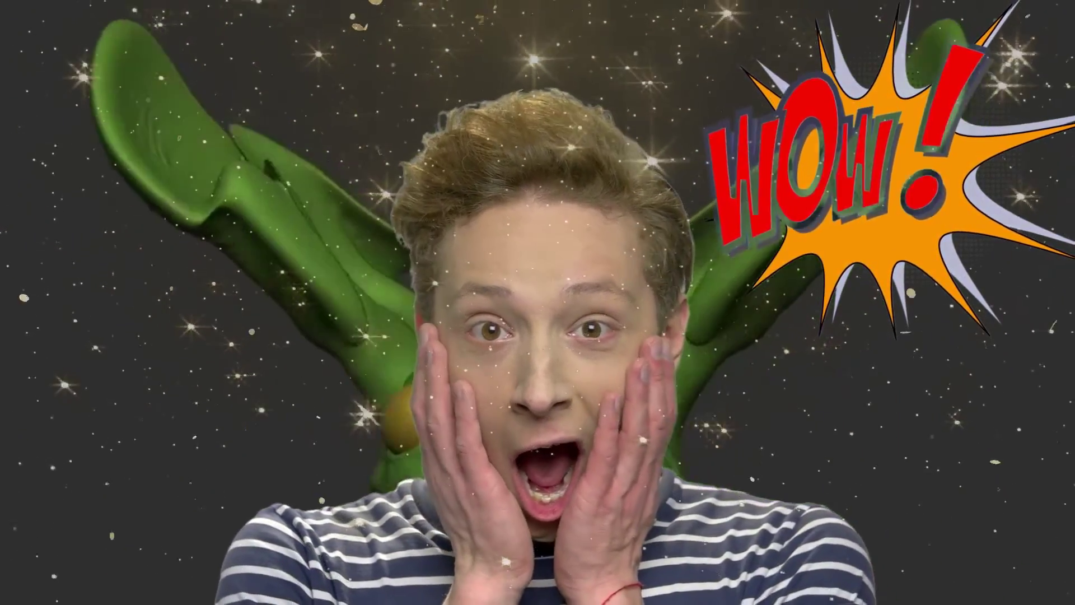